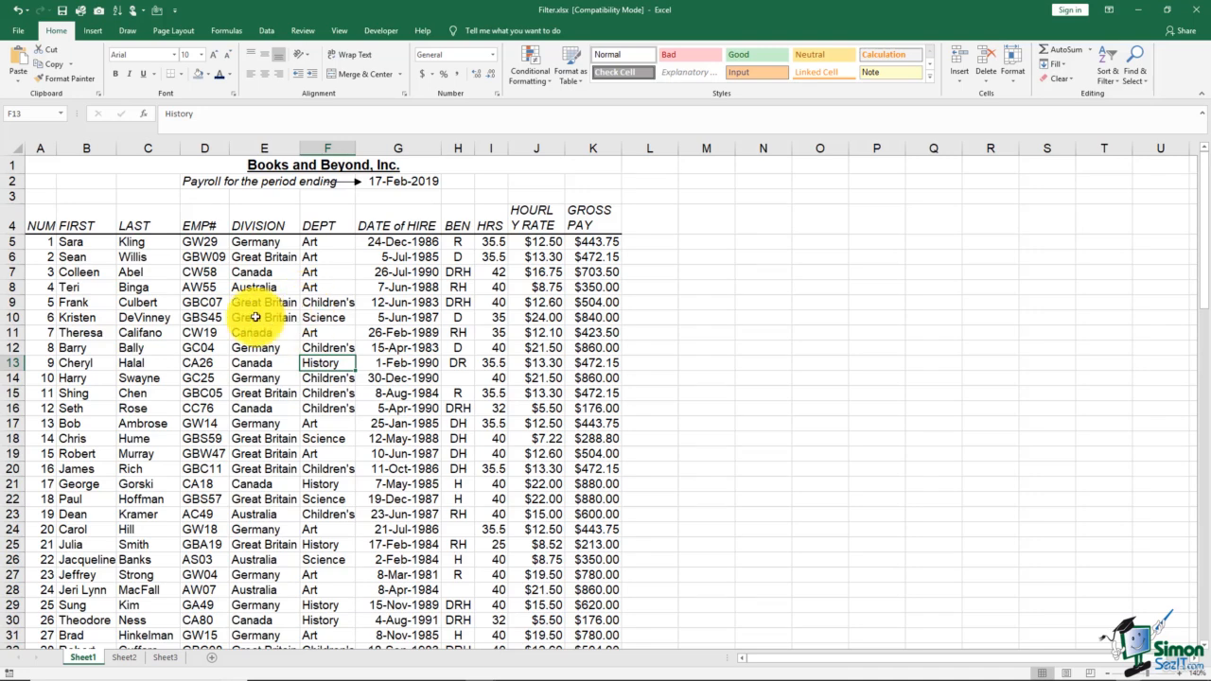
- Convert the payroll data range into a table, keeping the first row as headers
left_click(217, 302)
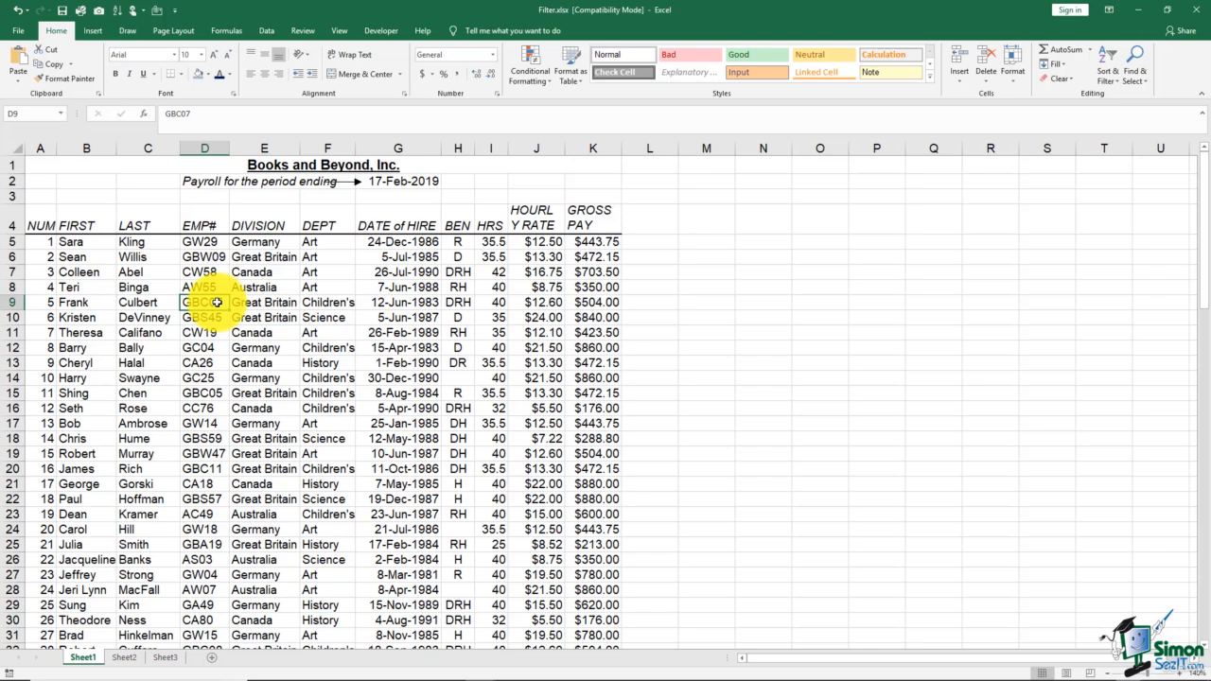
left_click(96, 32)
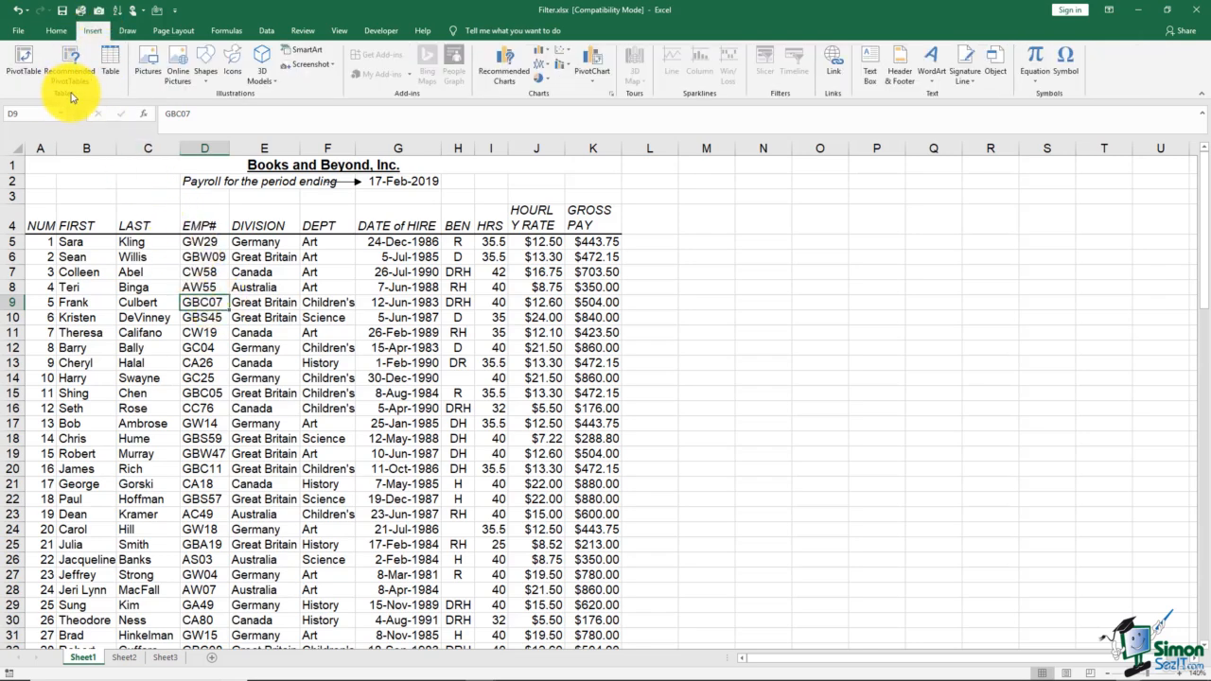
left_click(112, 66)
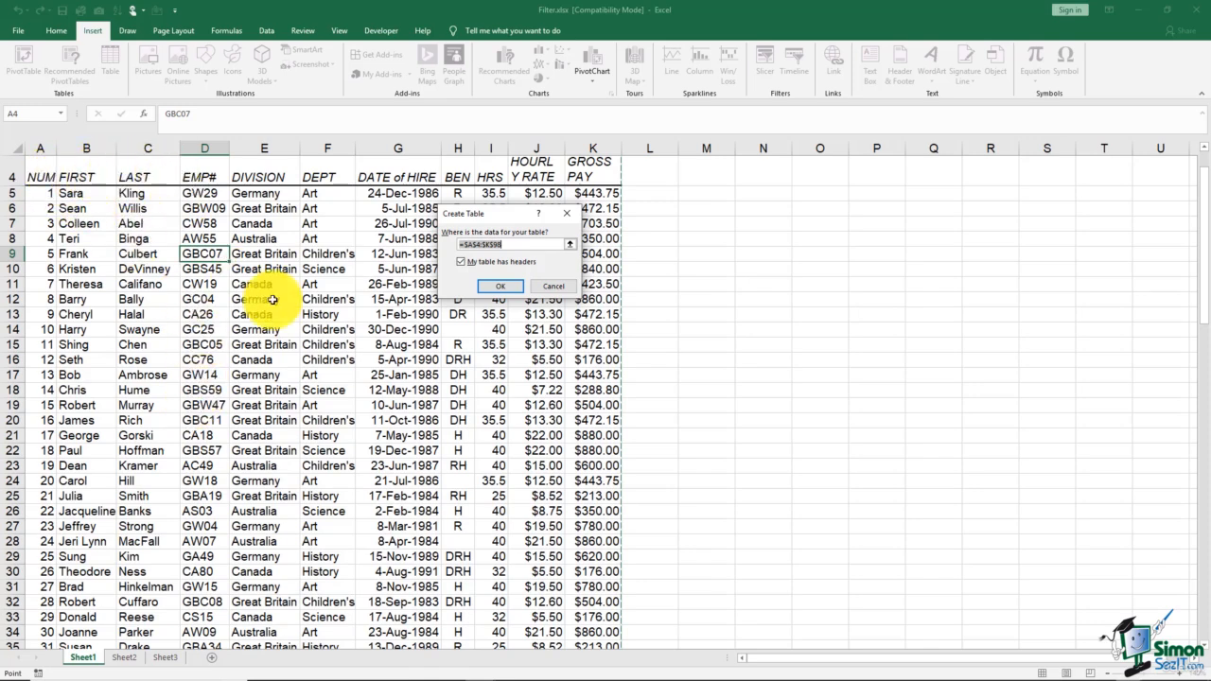
left_click(461, 263)
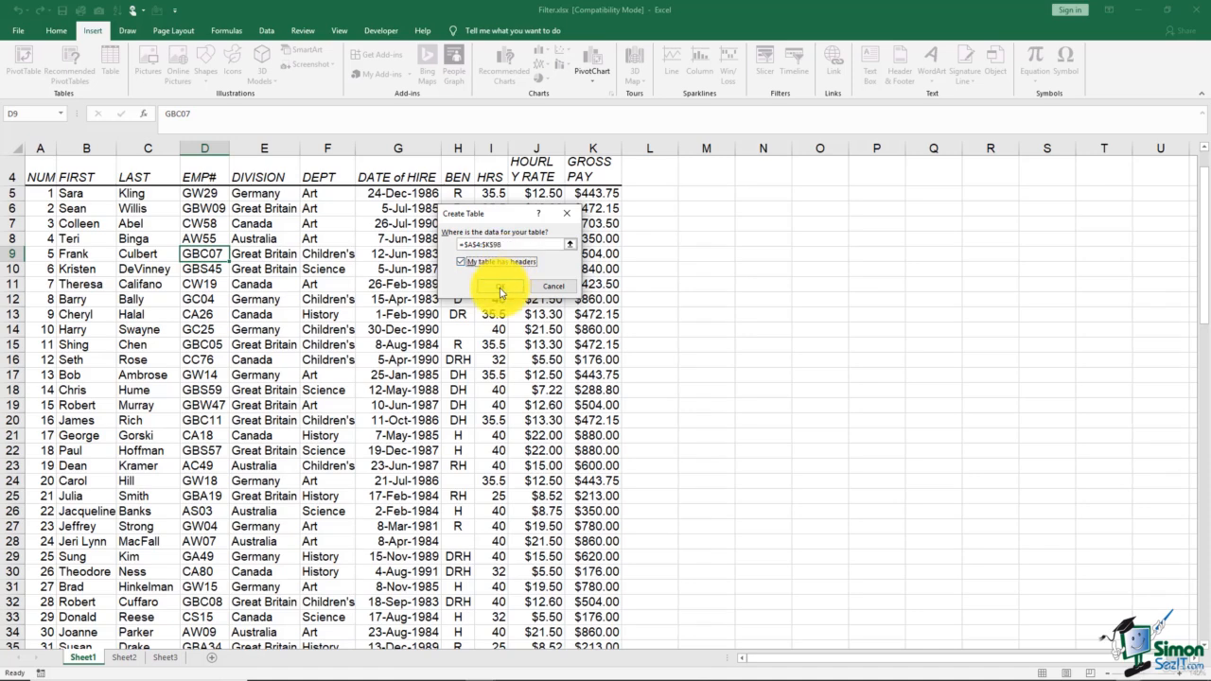
left_click(501, 286)
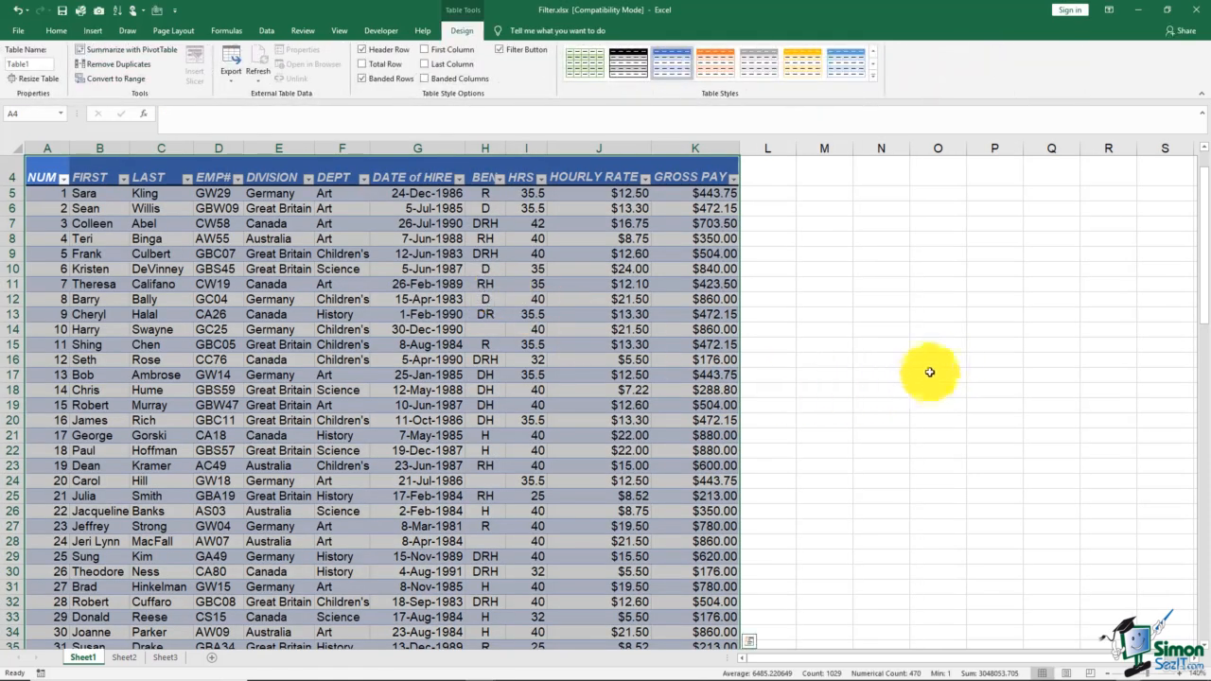
- Examine the new table's filter buttons and scroll through its rows
scroll(918, 379, "up", 1)
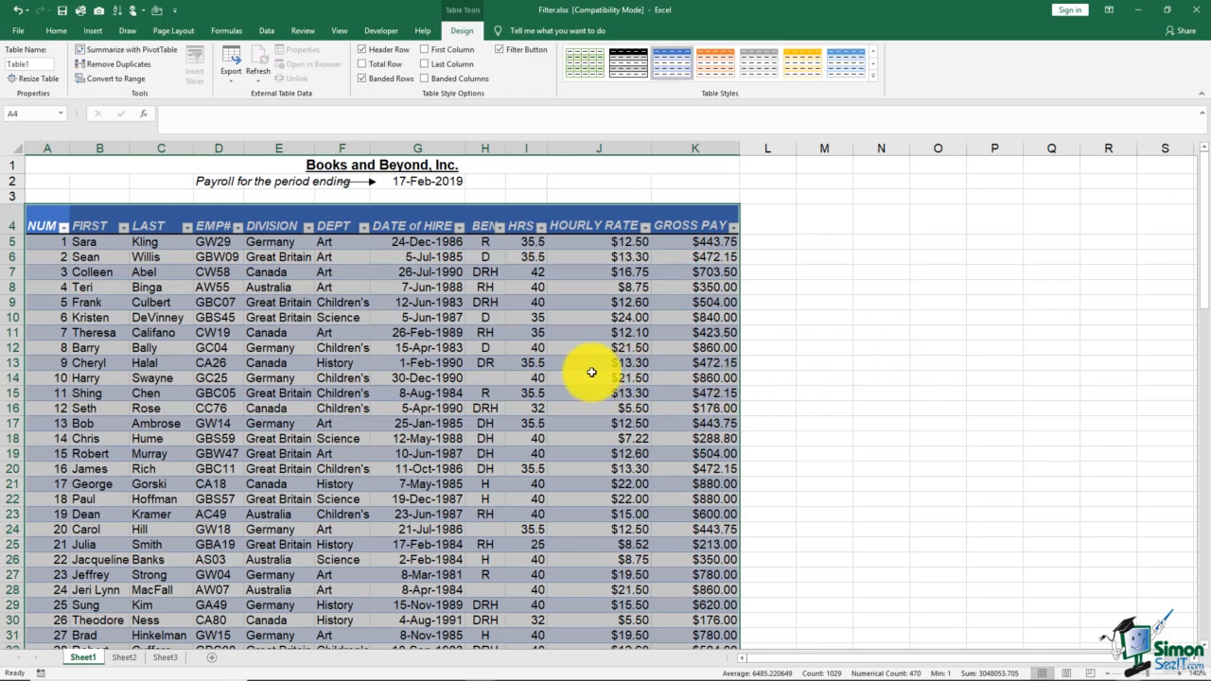
left_click(309, 230)
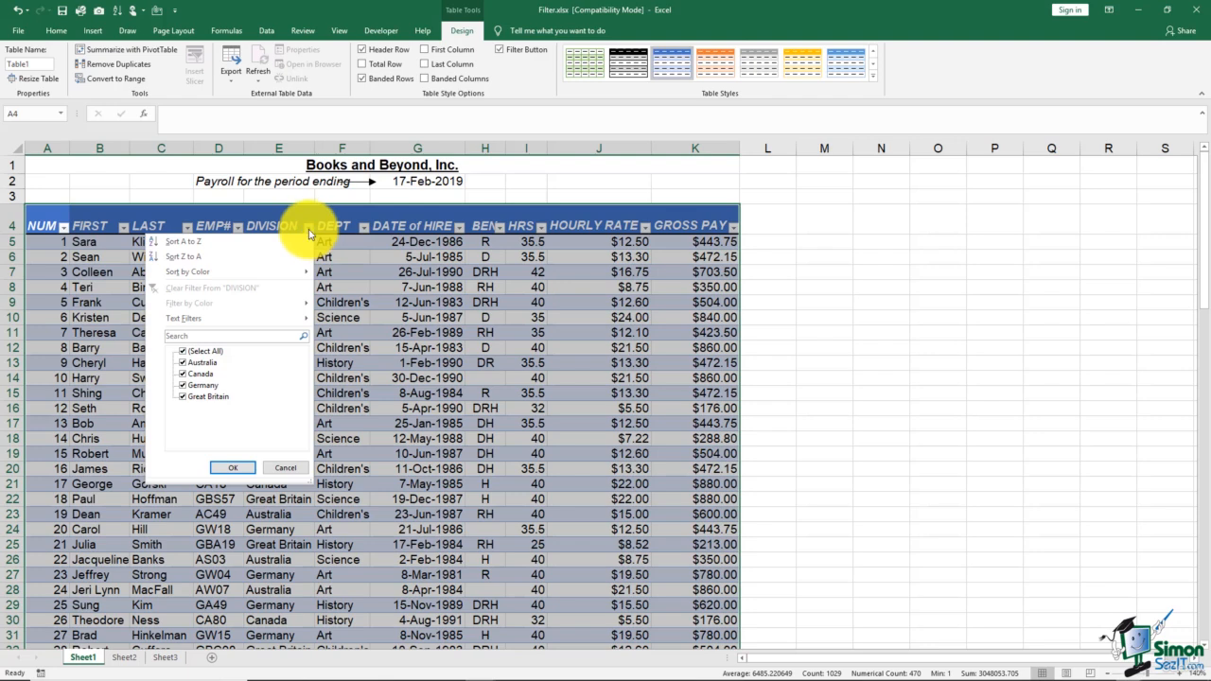
left_click(310, 234)
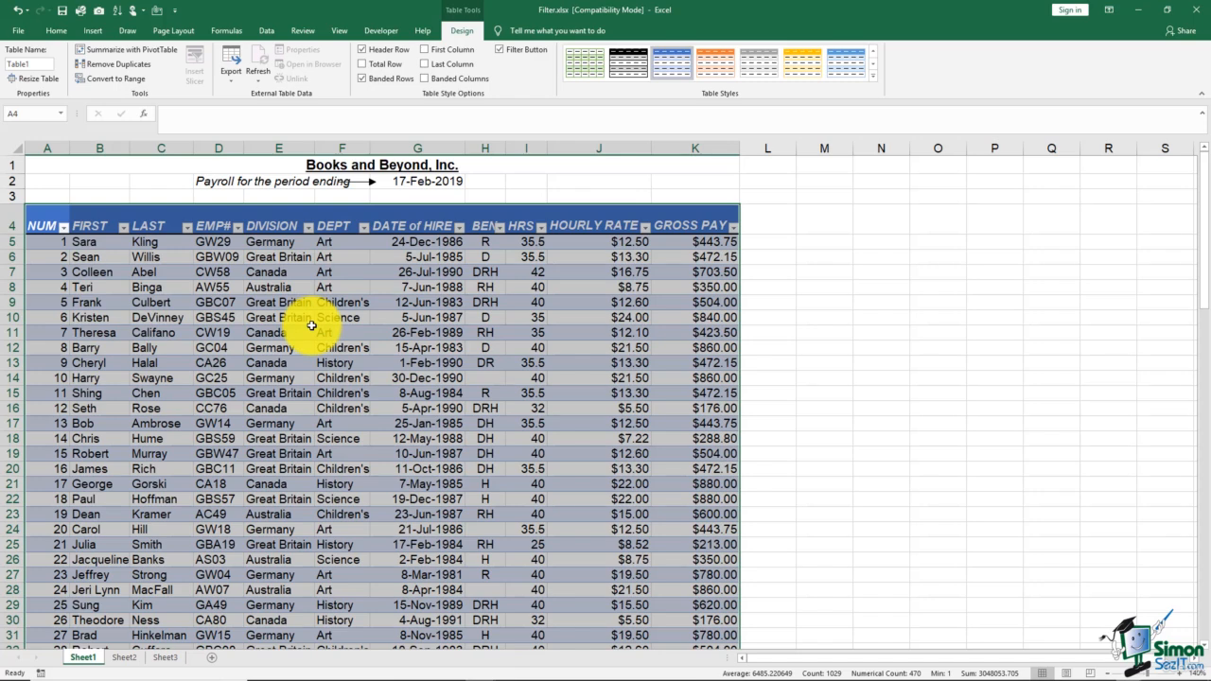
scroll(311, 326, "down", 2)
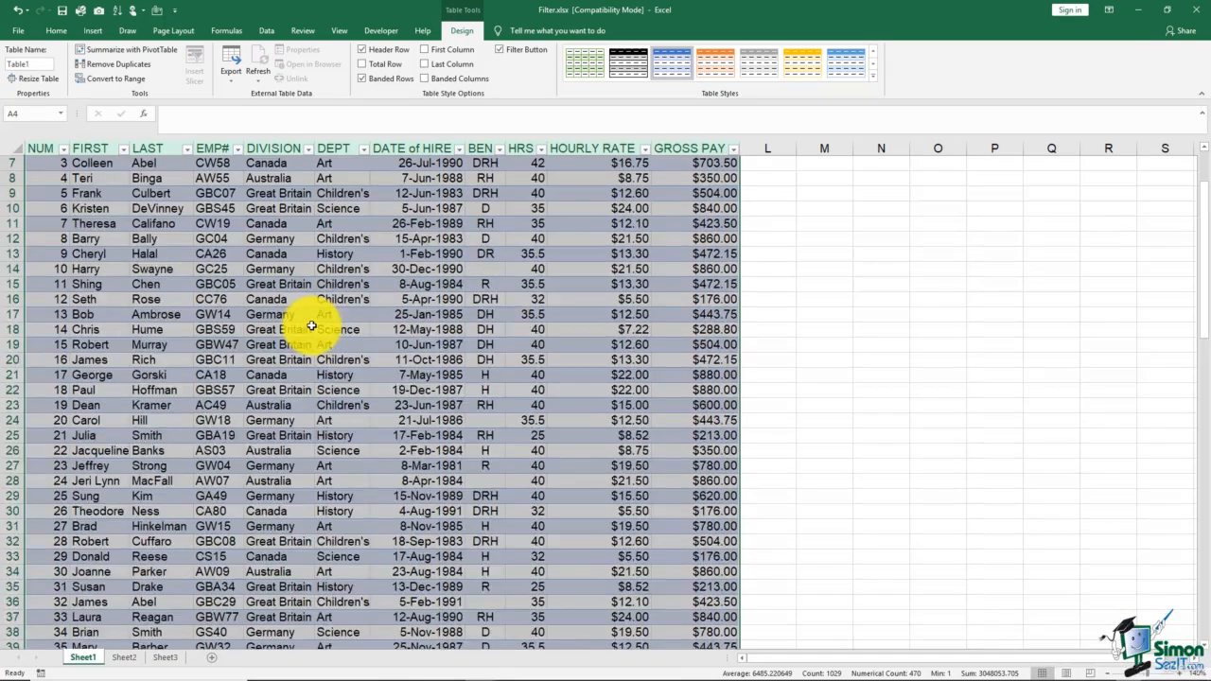
scroll(311, 325, "down", 2)
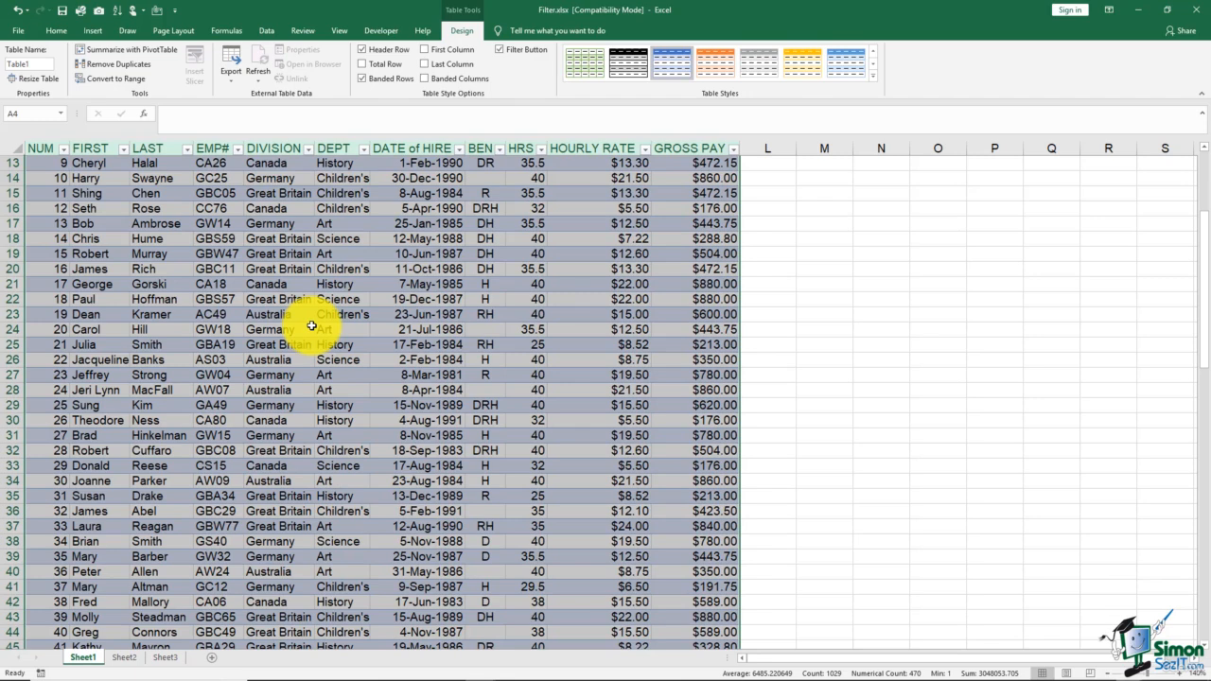
scroll(312, 326, "up", 4)
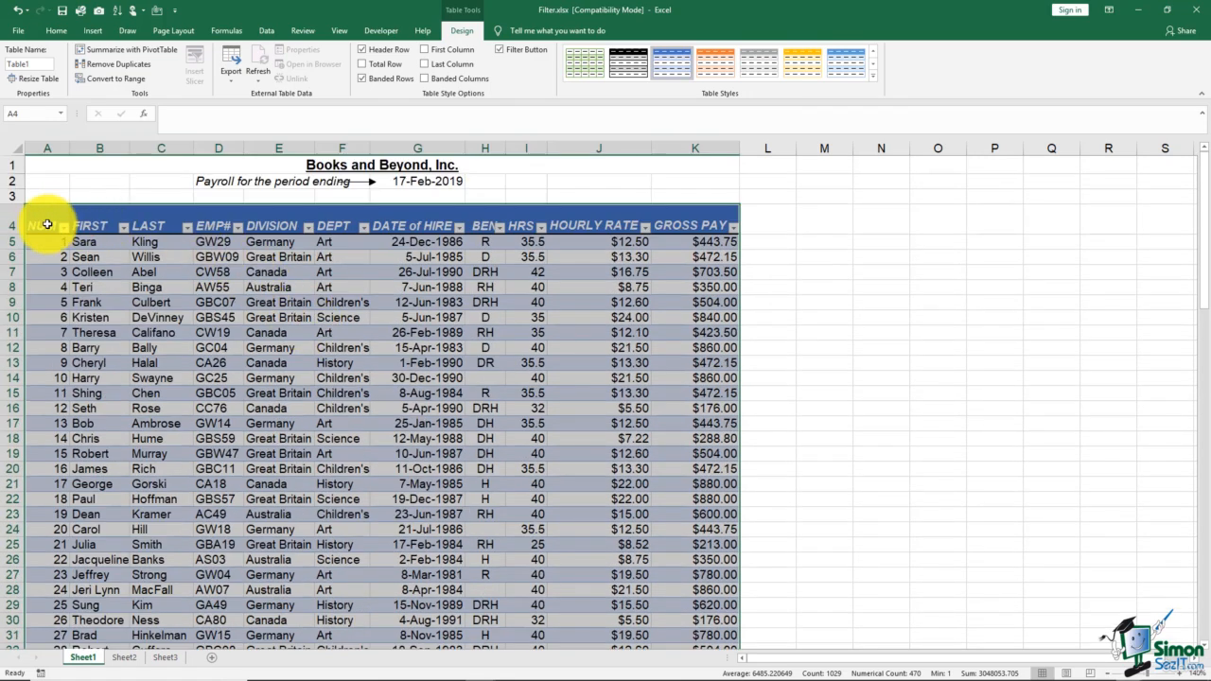
scroll(107, 267, "down", 2)
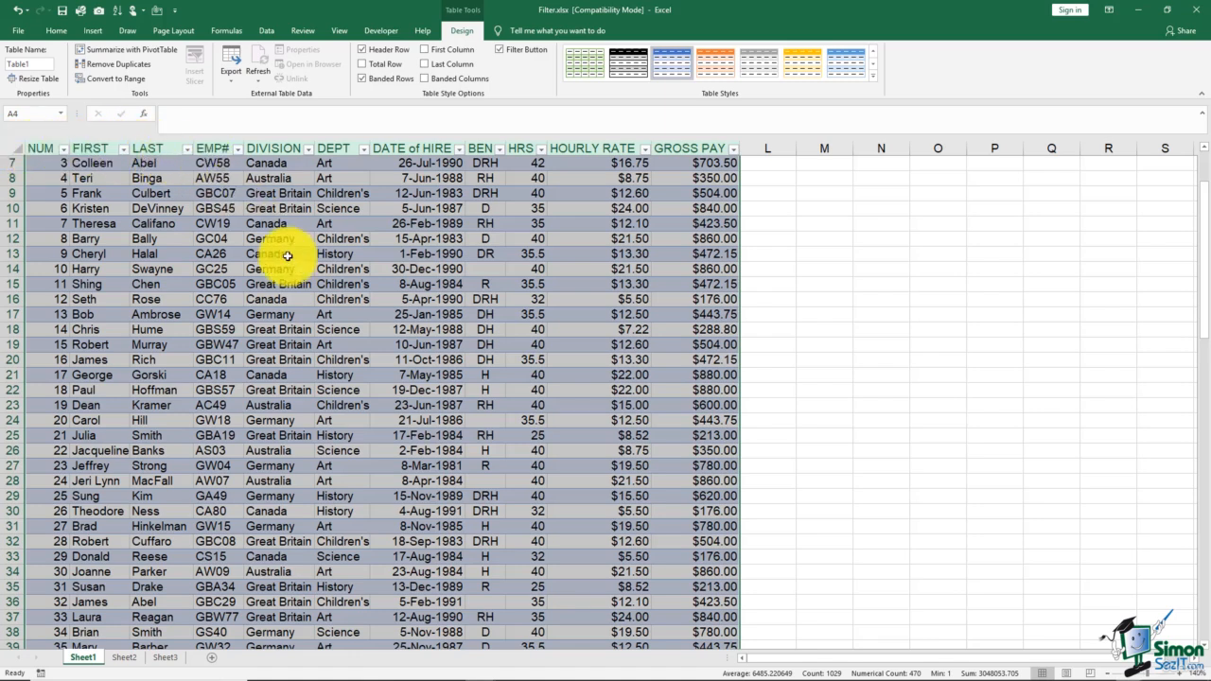
scroll(308, 326, "up", 2)
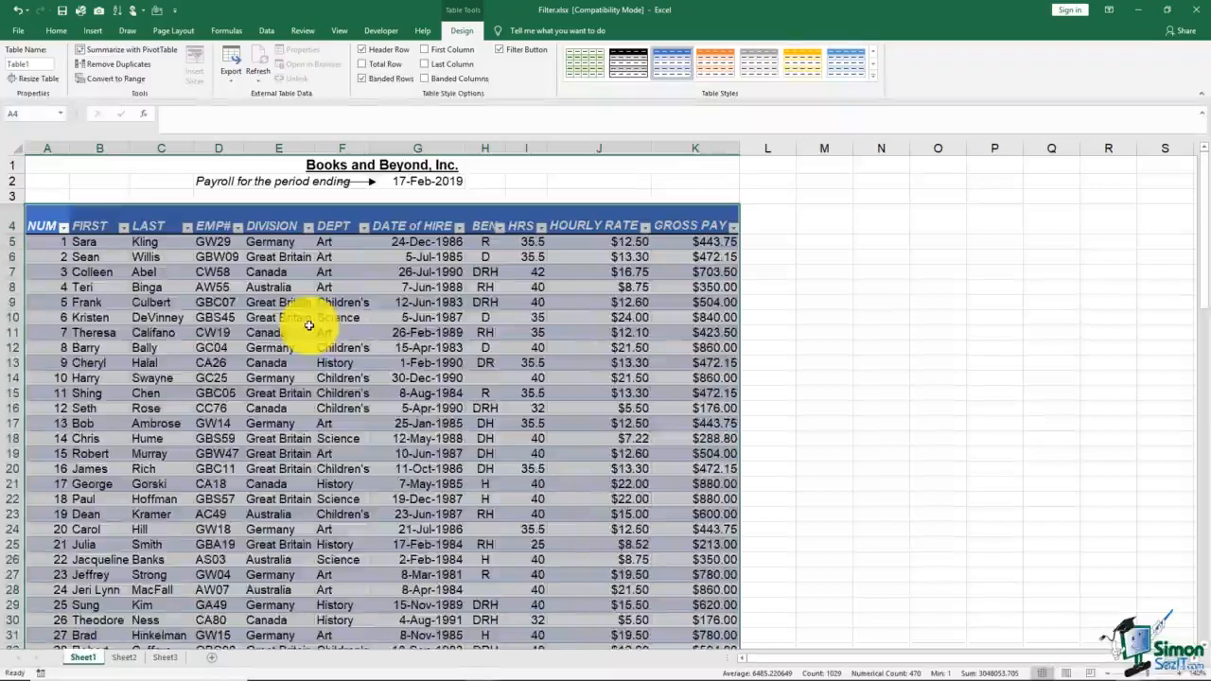
scroll(308, 325, "down", 4)
scroll(308, 325, "down", 2)
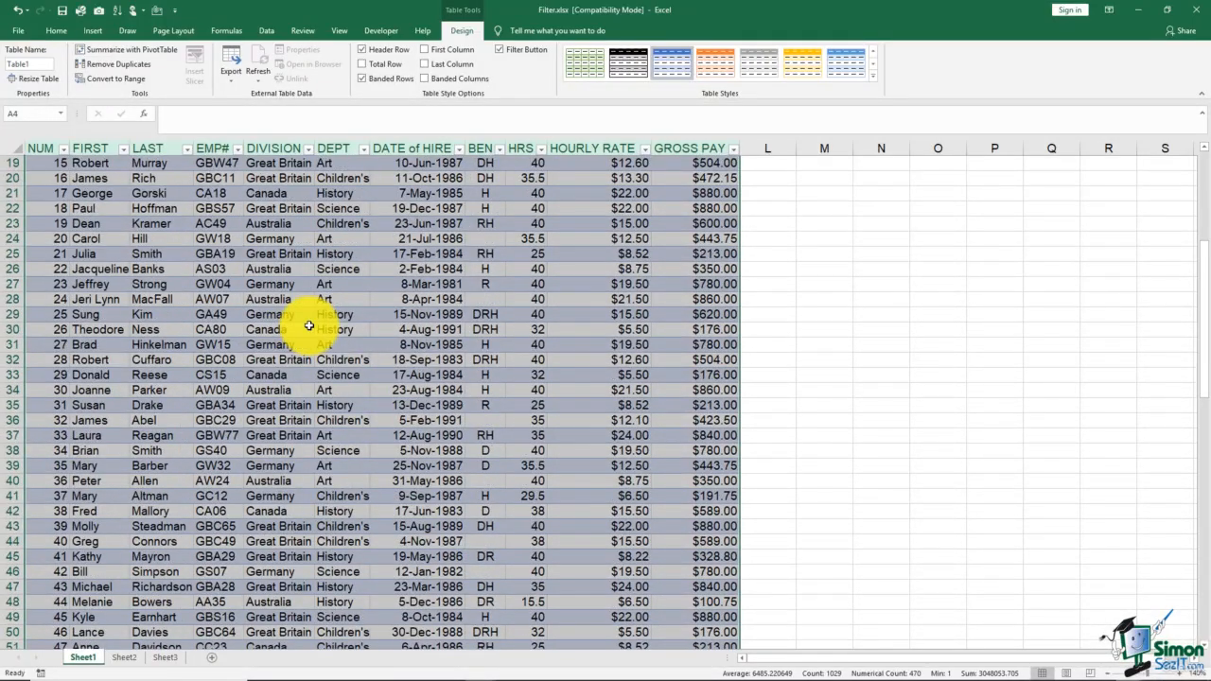
scroll(309, 325, "down", 12)
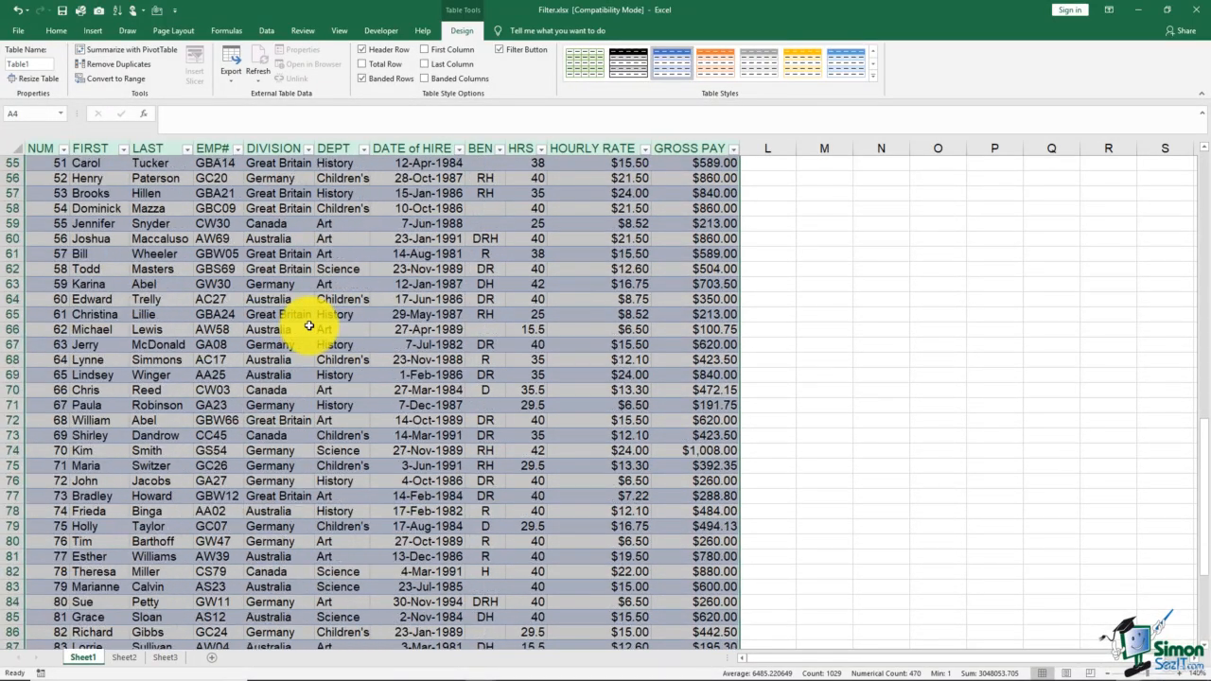
scroll(308, 325, "down", 2)
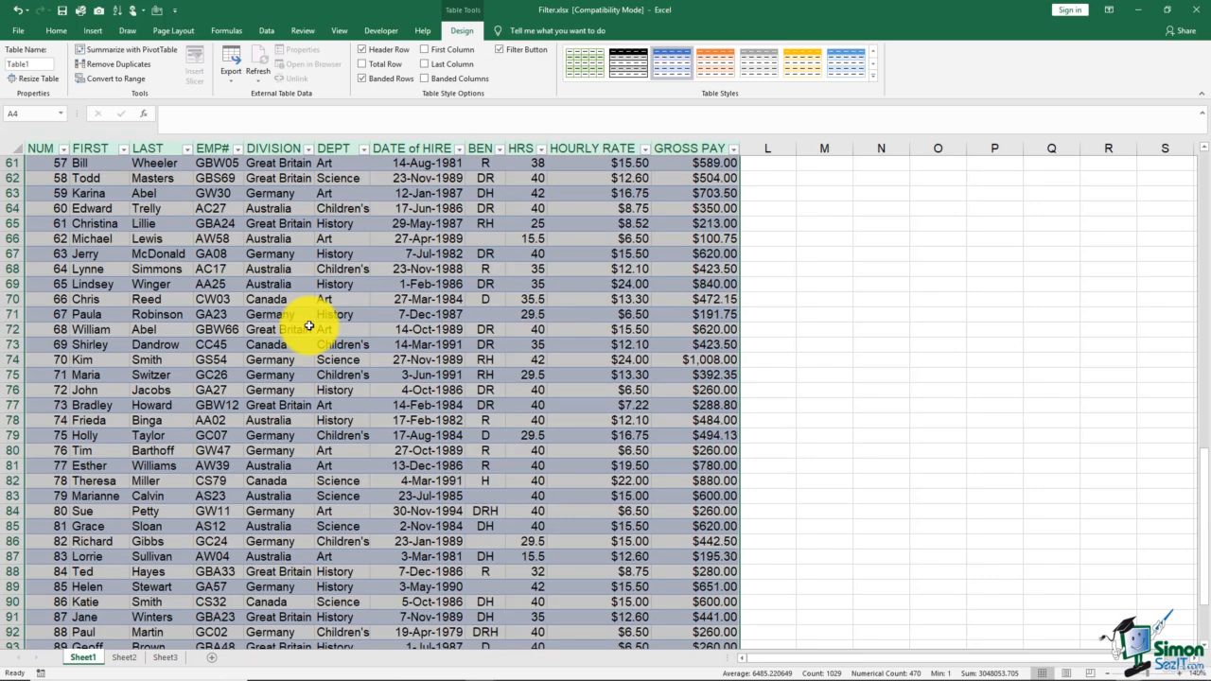
scroll(308, 326, "up", 2)
scroll(308, 325, "up", 18)
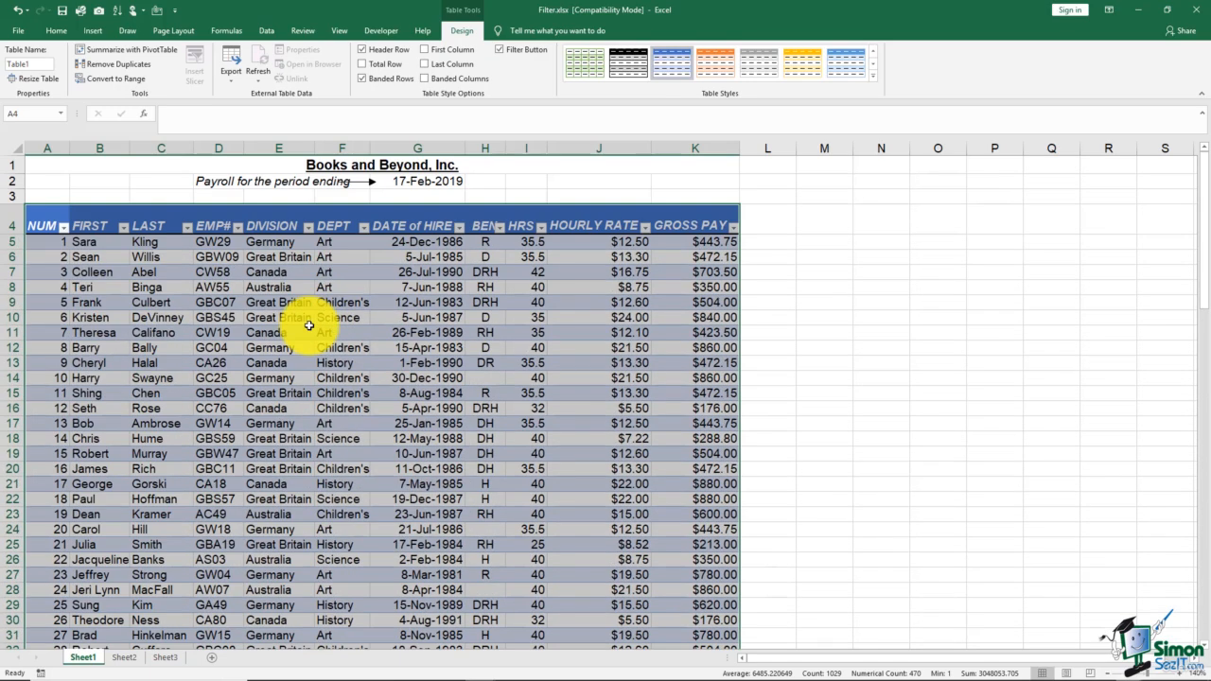
- Select individual table rows and the header row to see how table selection works
left_click(308, 325)
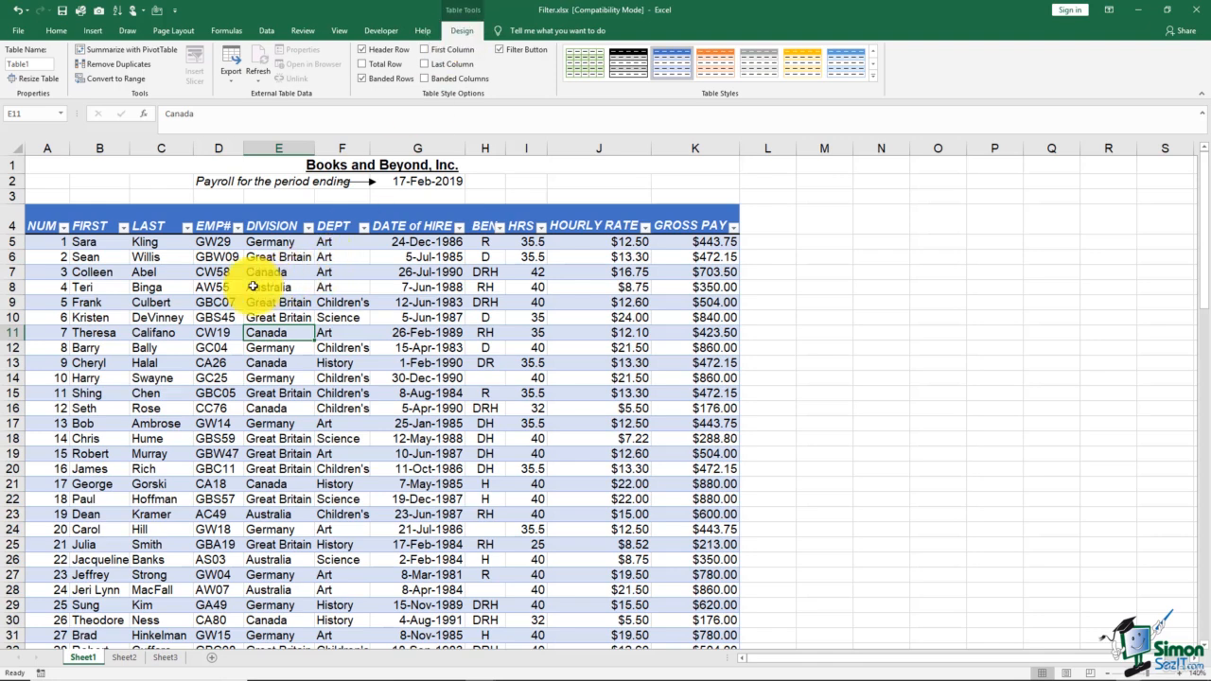
left_click(13, 242)
left_click(11, 272)
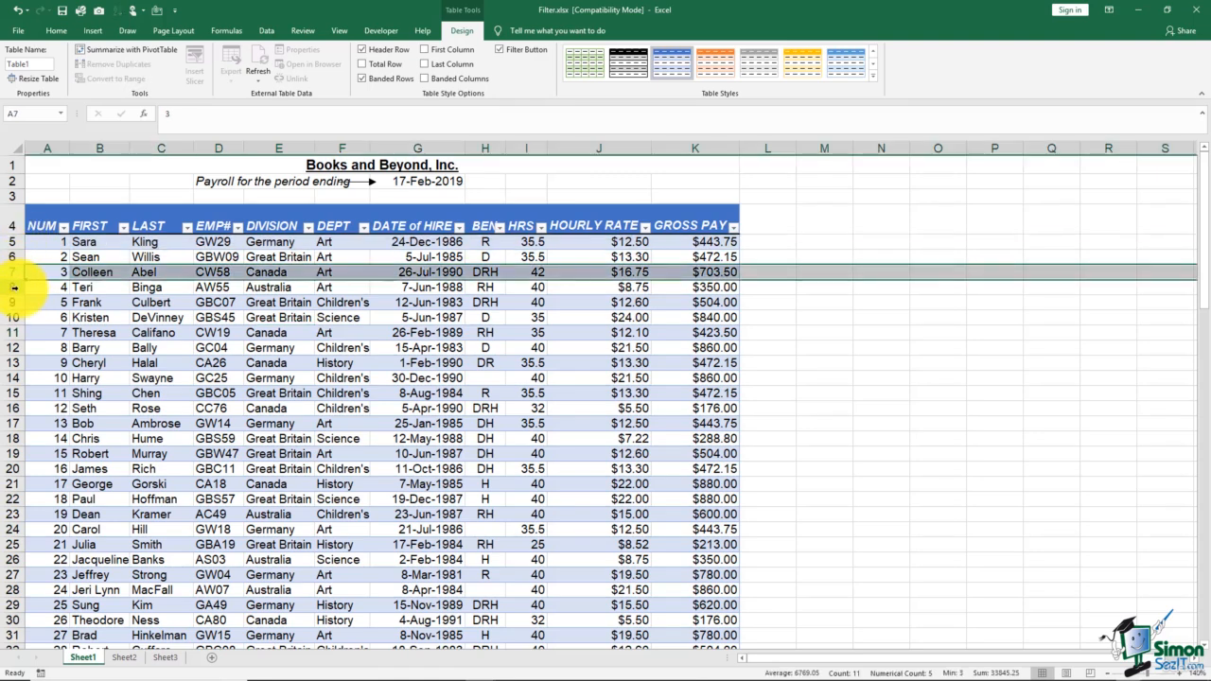
left_click(14, 302)
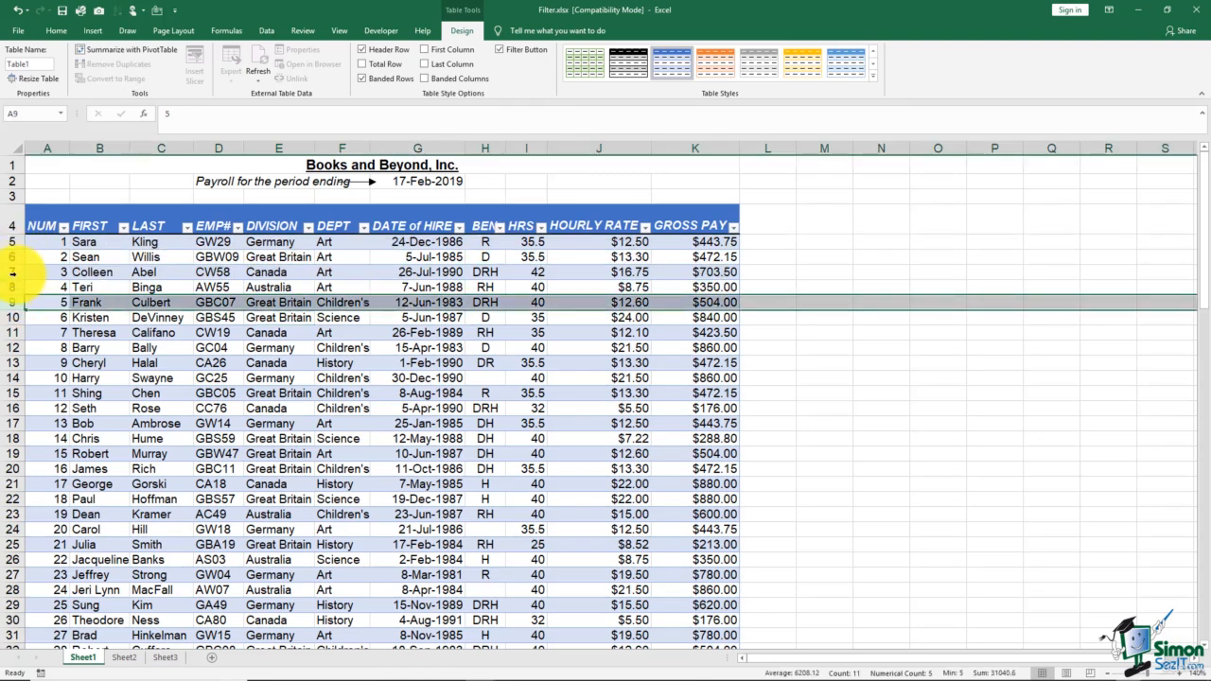
left_click(85, 302)
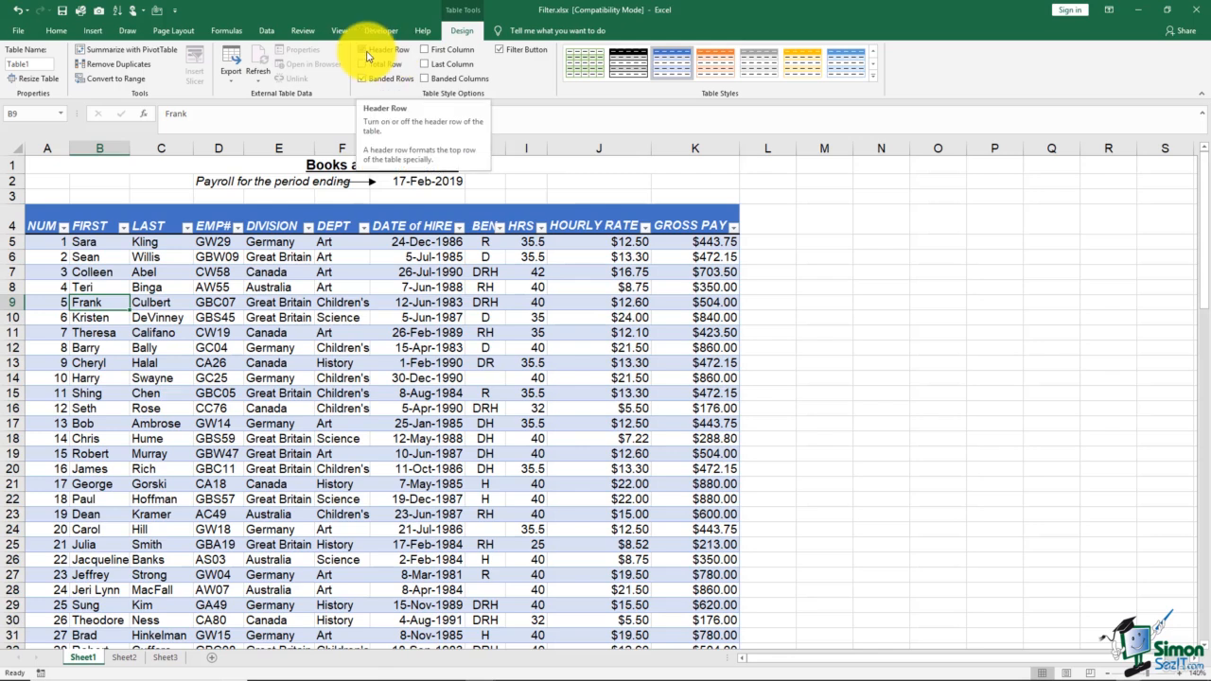
left_click(19, 222)
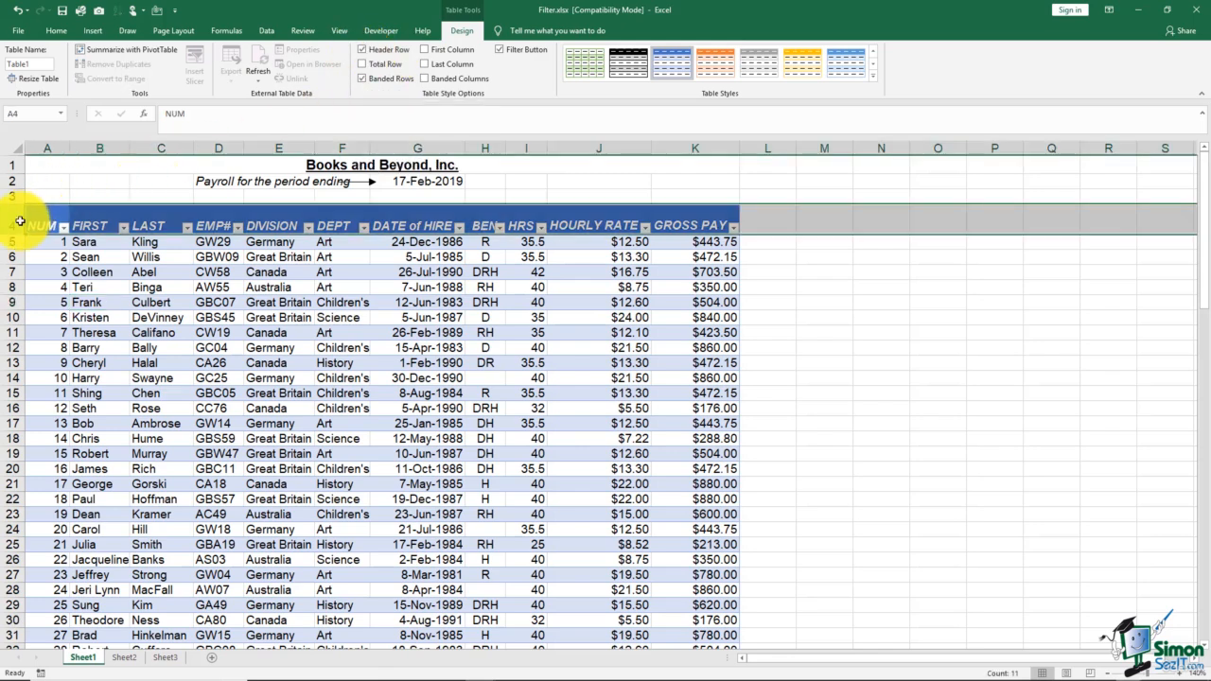
left_click(36, 223)
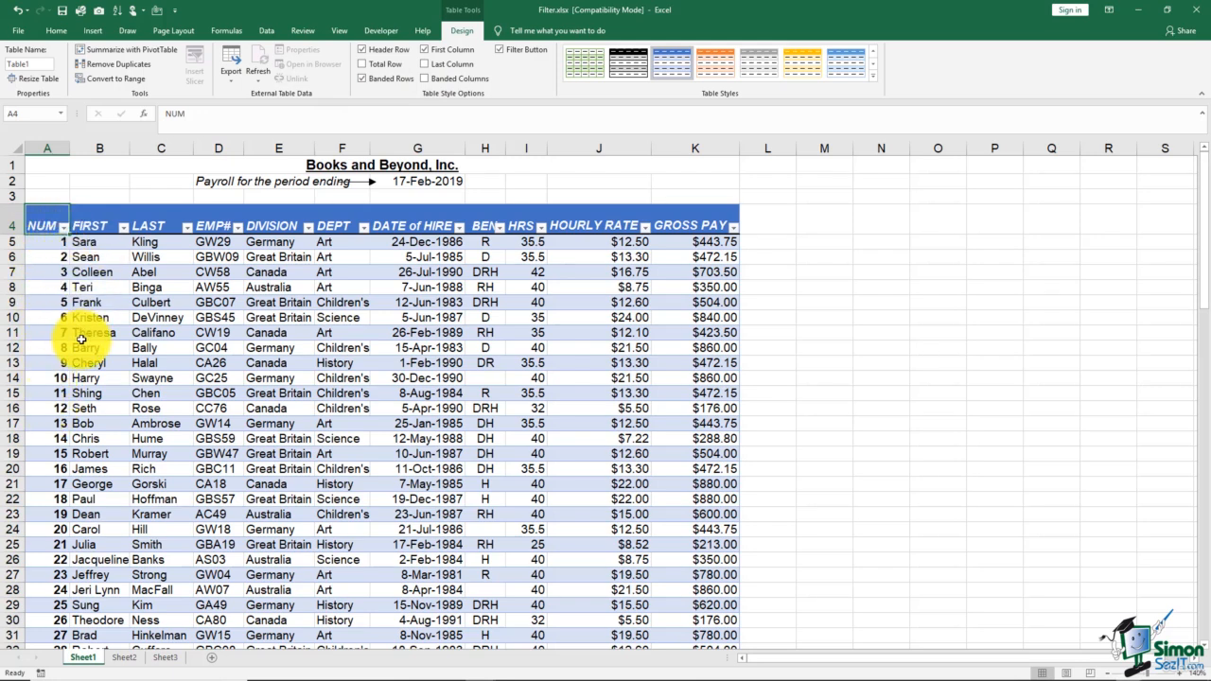
- Turn on the table's total row
left_click(363, 65)
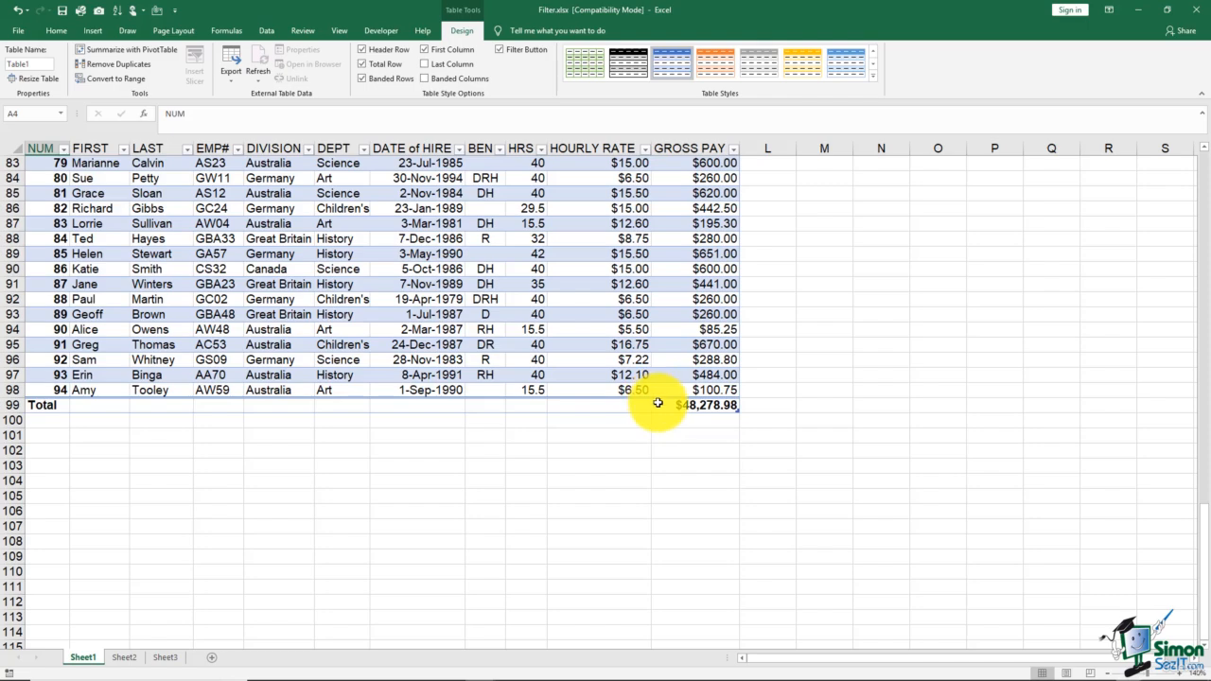
scroll(302, 344, "up", 20)
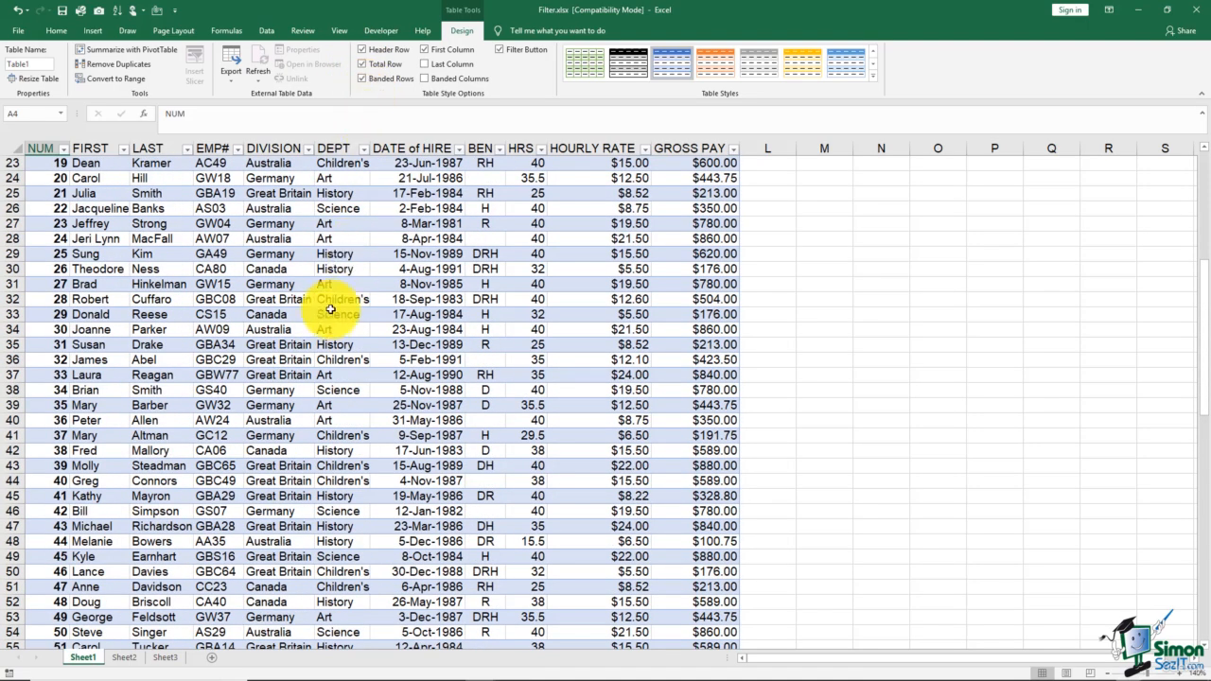
scroll(327, 321, "up", 4)
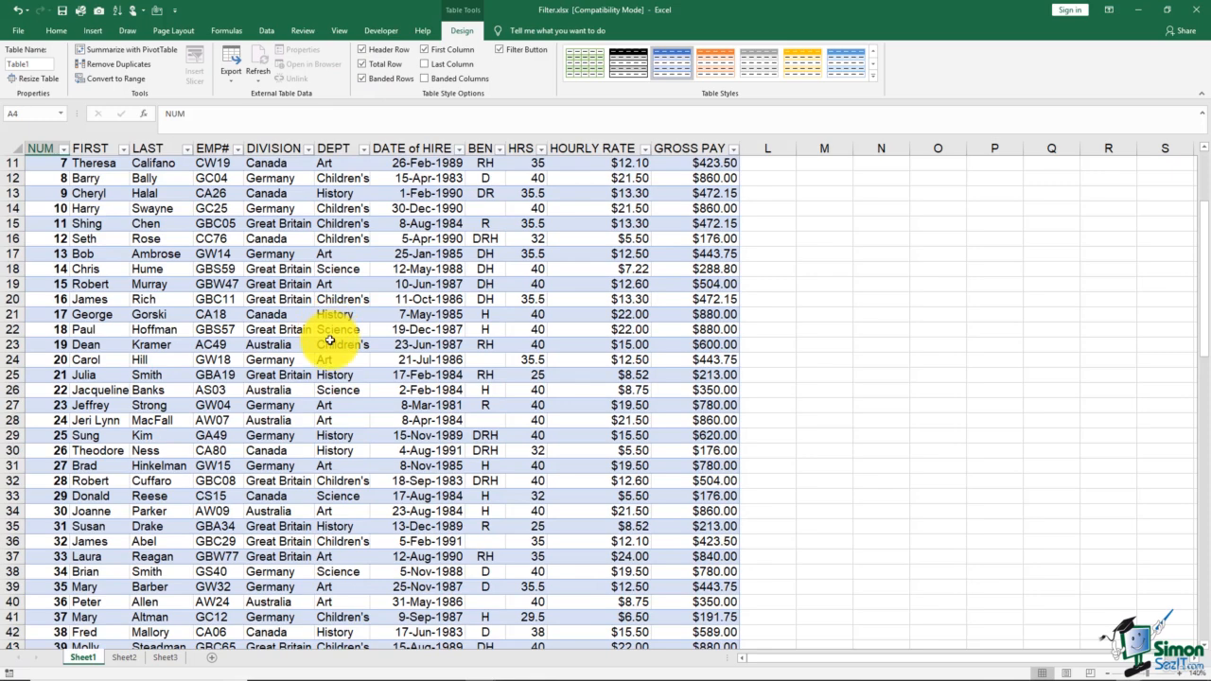
scroll(326, 327, "up", 4)
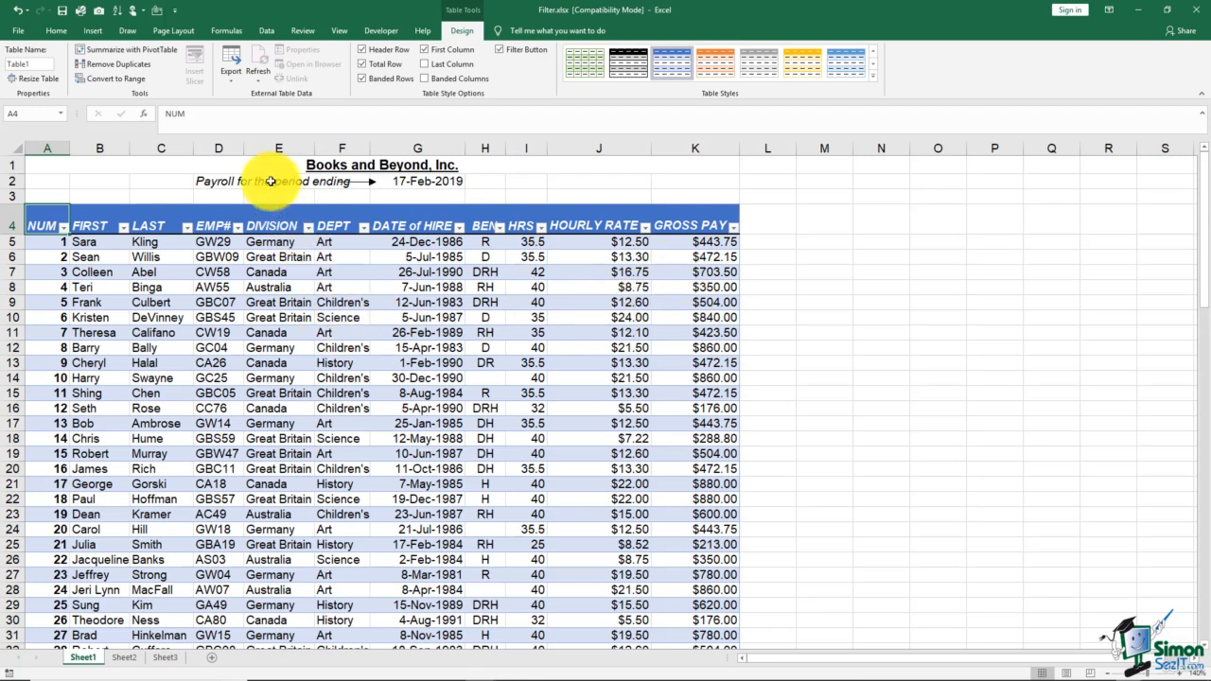
- Apply an orange medium table style to the table
left_click(229, 83)
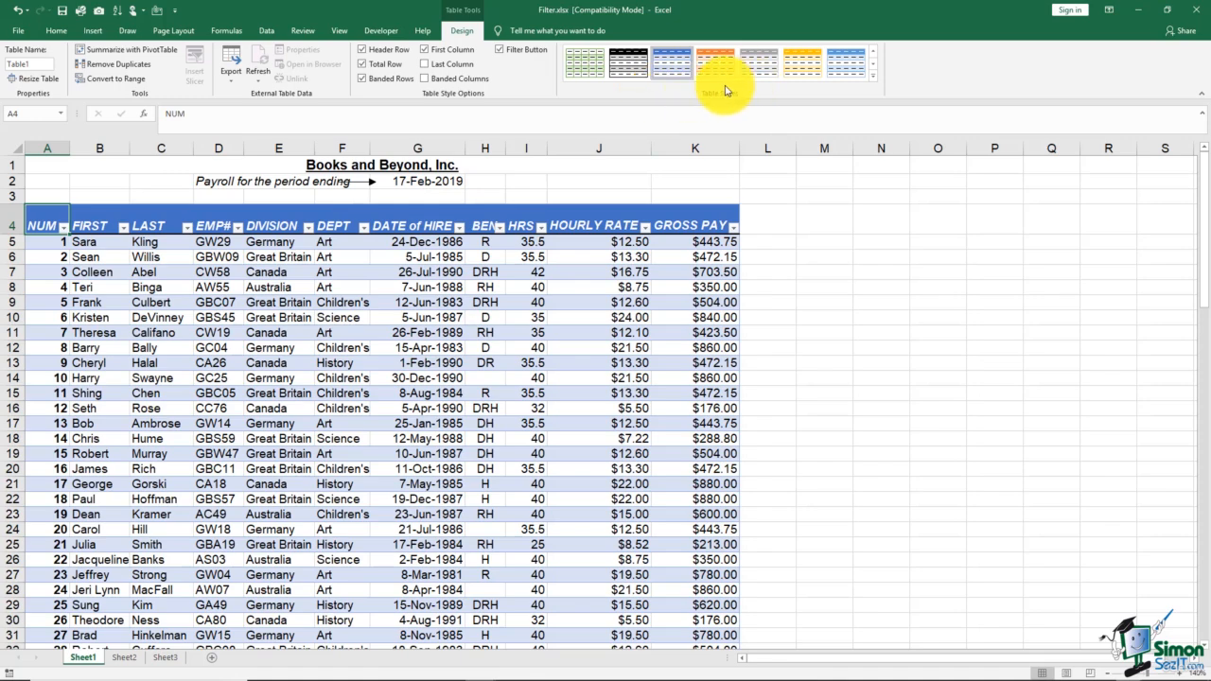
left_click(874, 82)
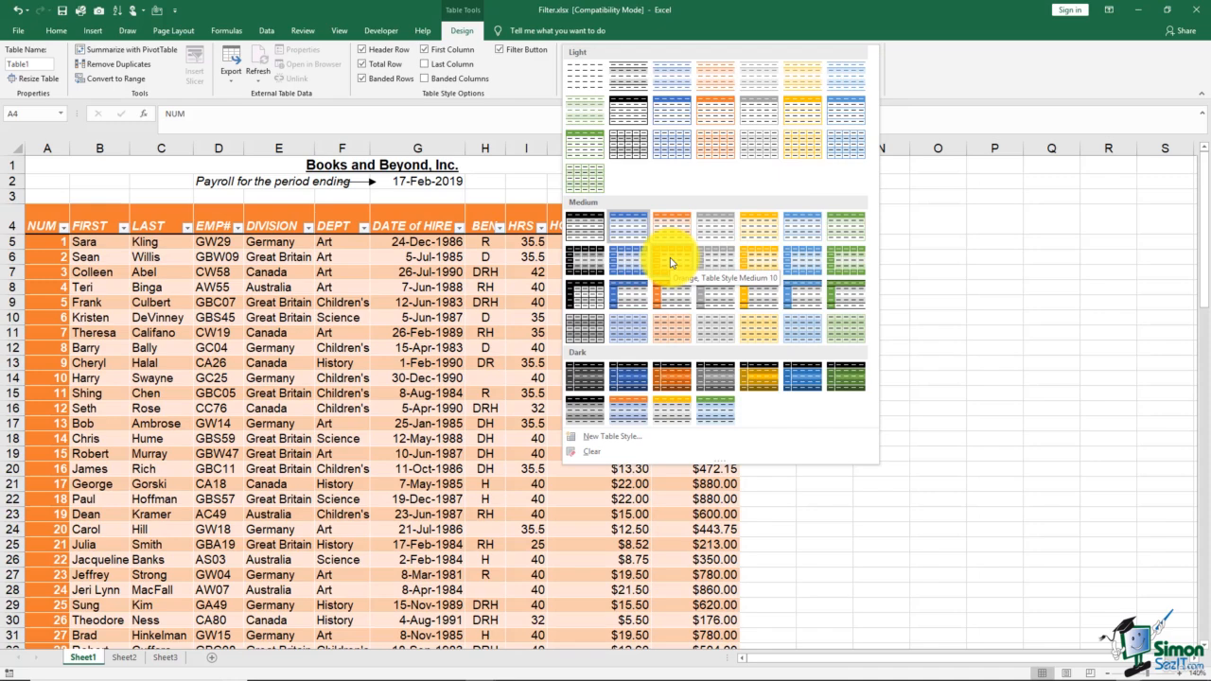
left_click(671, 263)
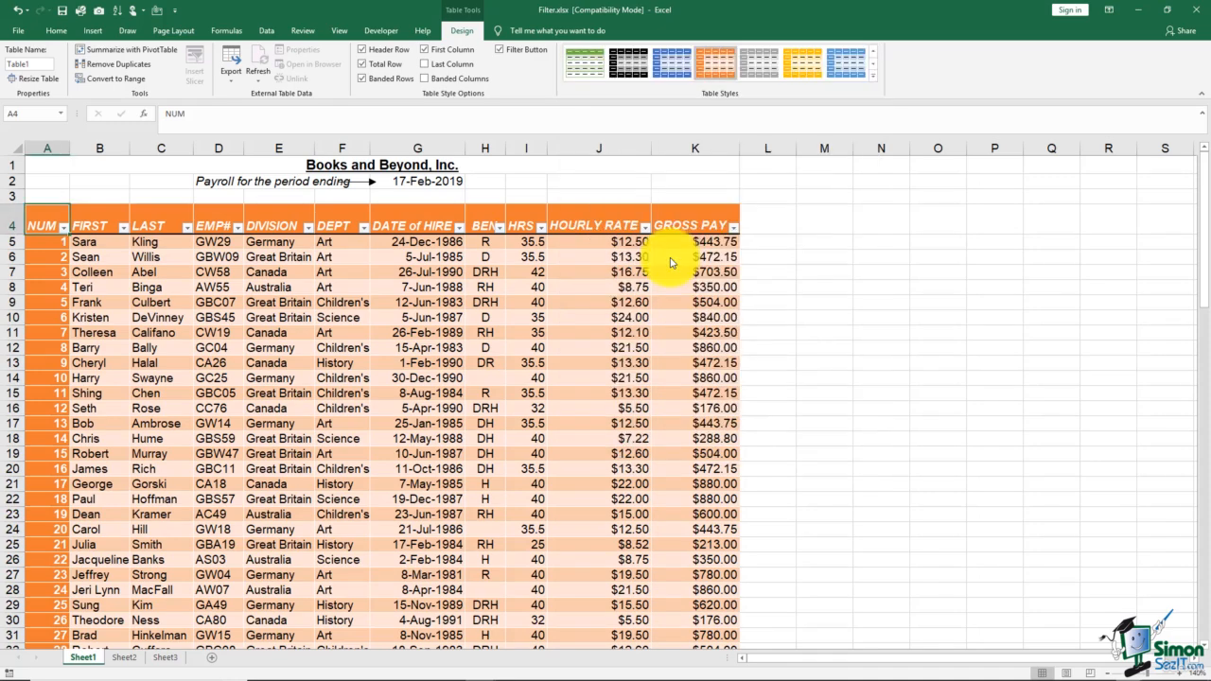
- Apply a green medium table style to the table
left_click(874, 81)
left_click(845, 264)
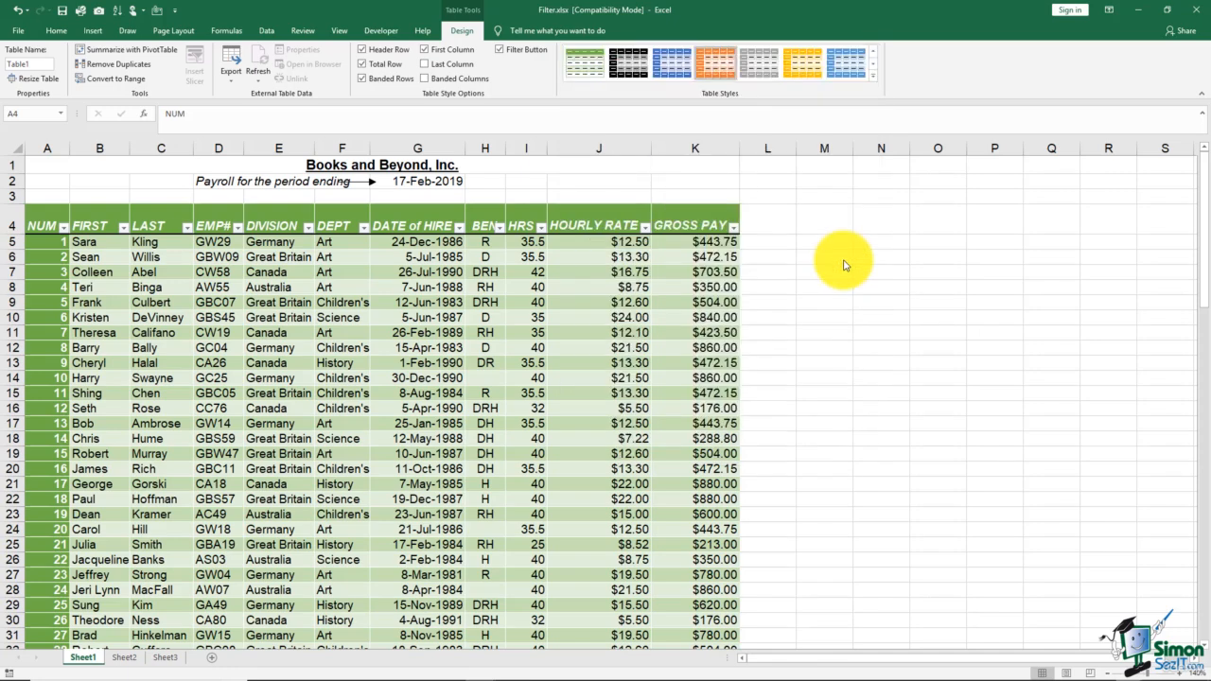
- Start creating a new table style and name it New Style
left_click(872, 79)
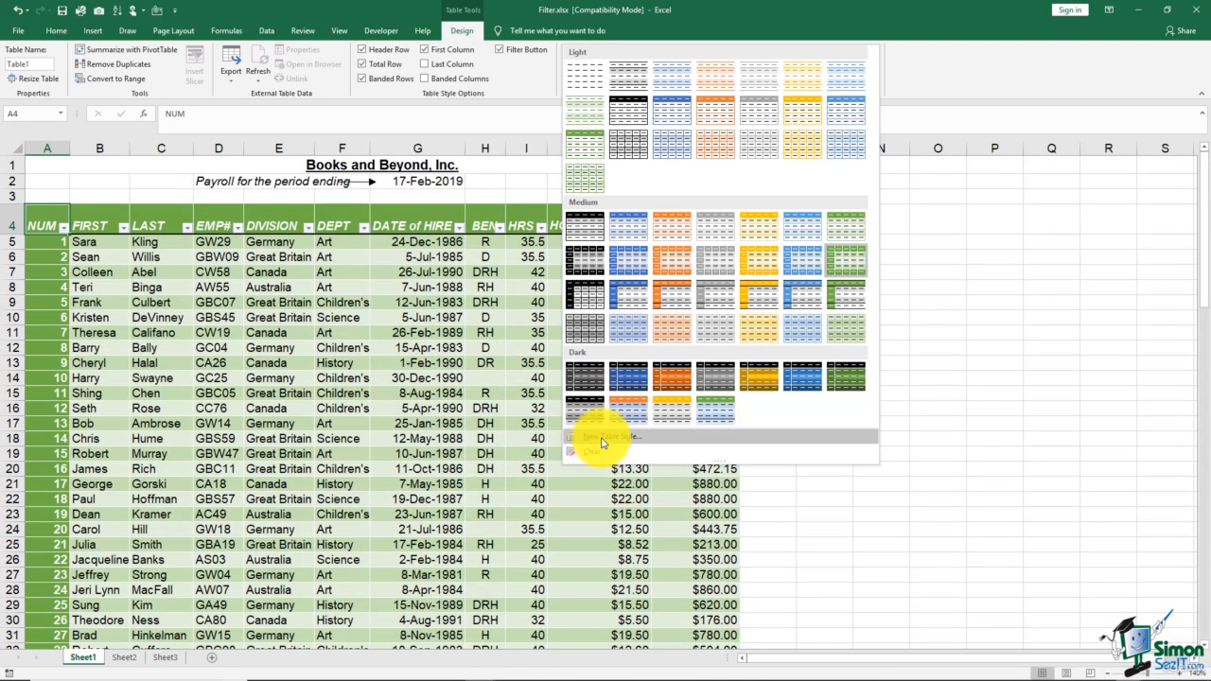
left_click(602, 438)
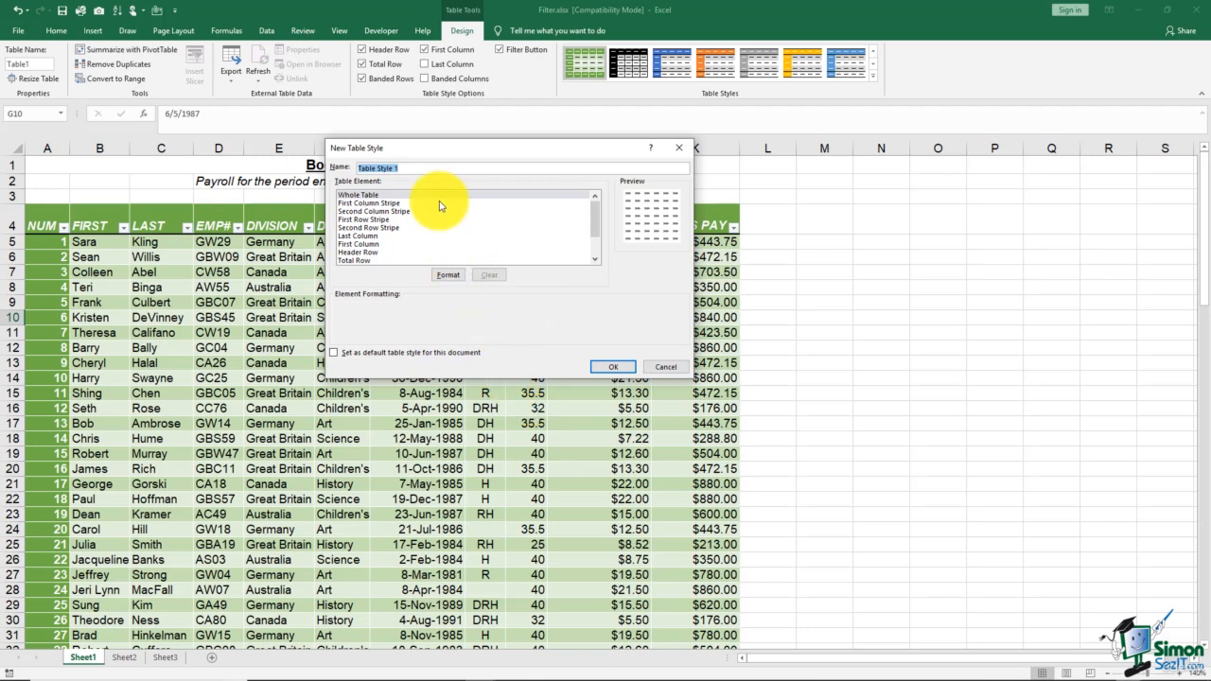
type("New Style")
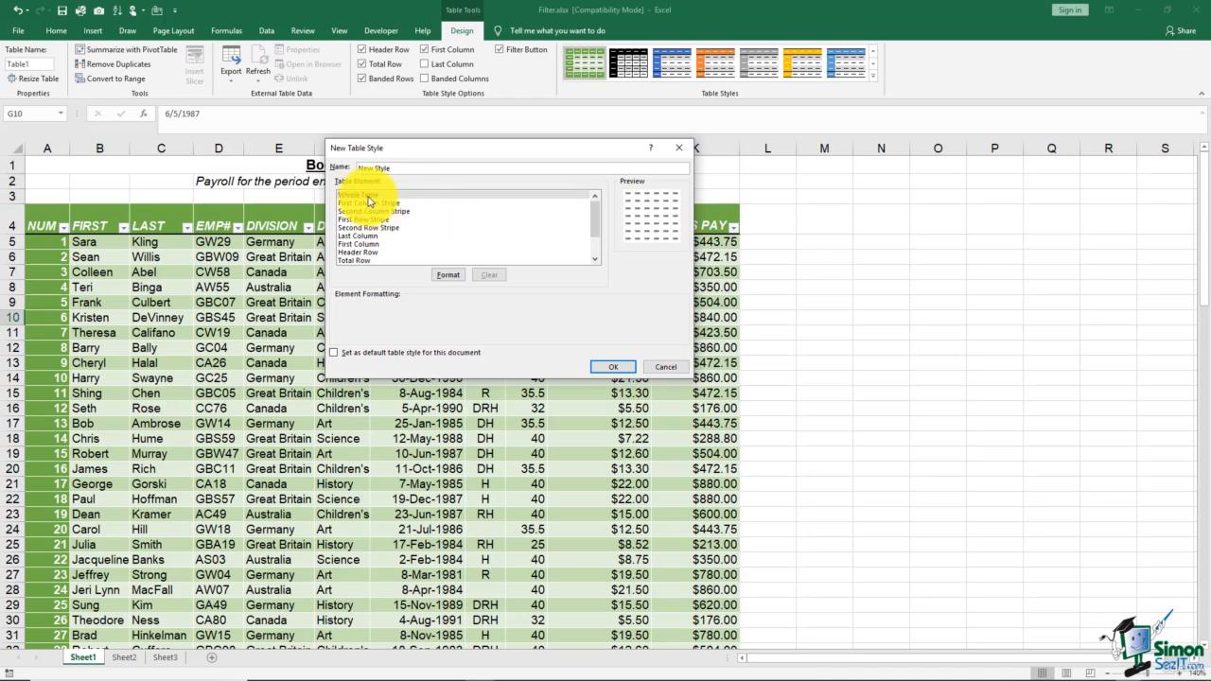
- Give the style's header row a two-colour yellow and grey gradient fill shaded from the center
left_click(369, 195)
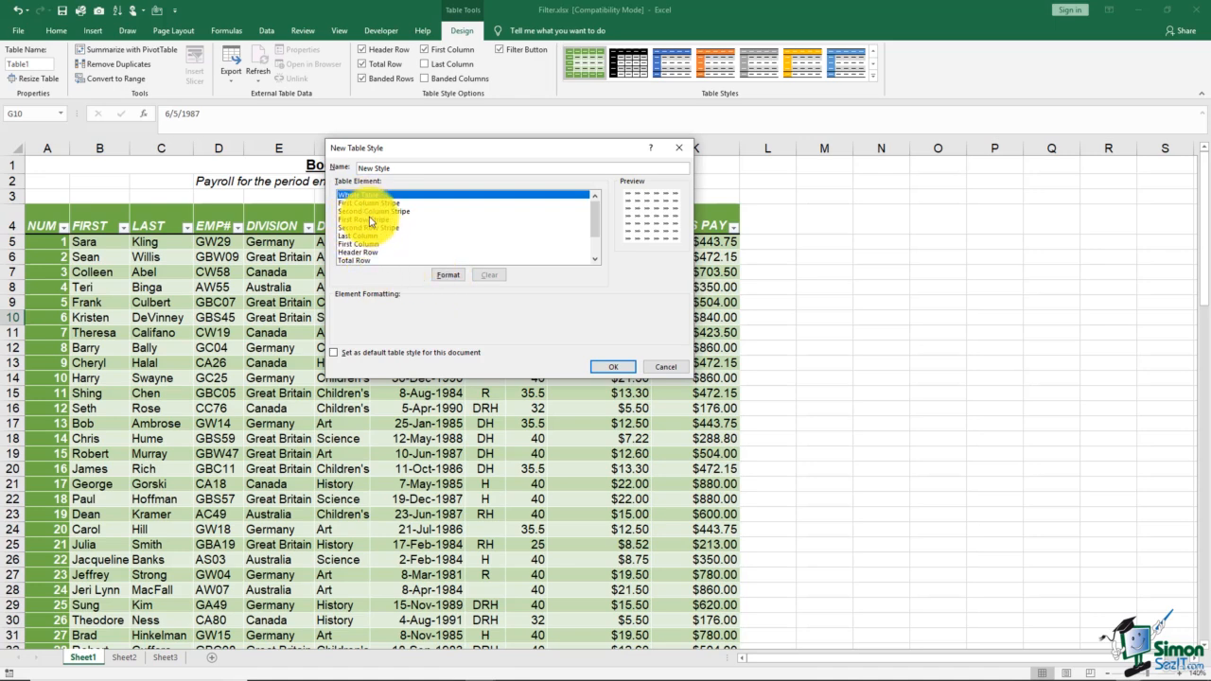
left_click(361, 253)
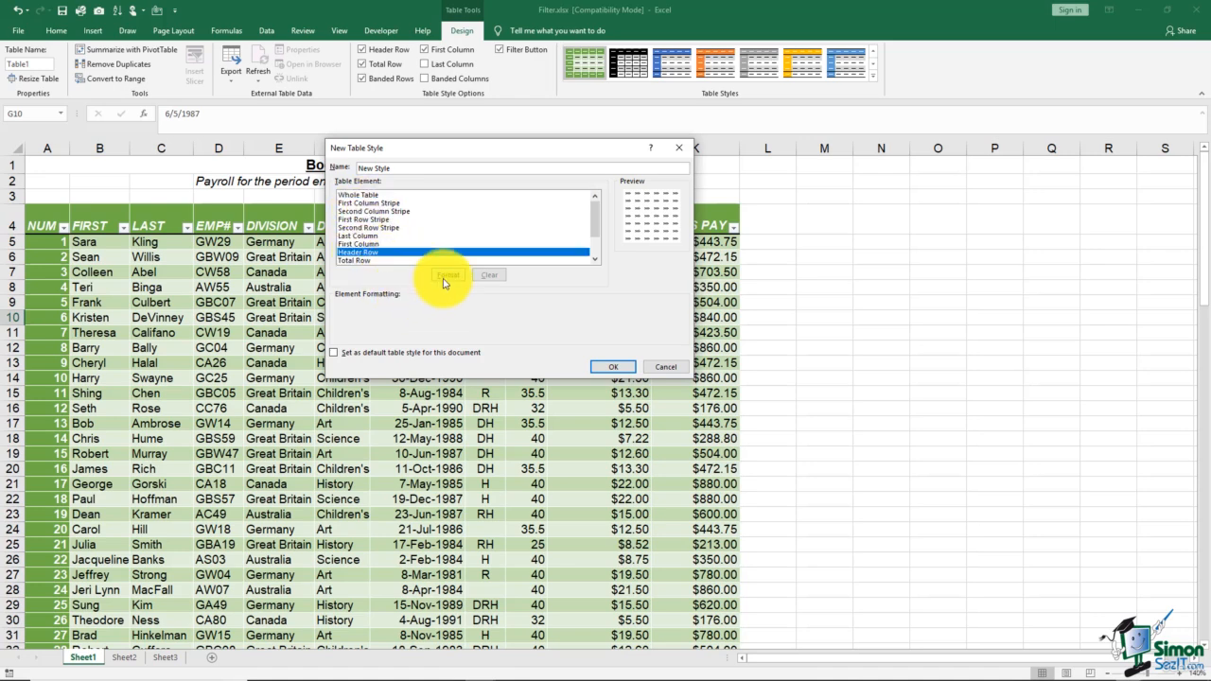
left_click(448, 276)
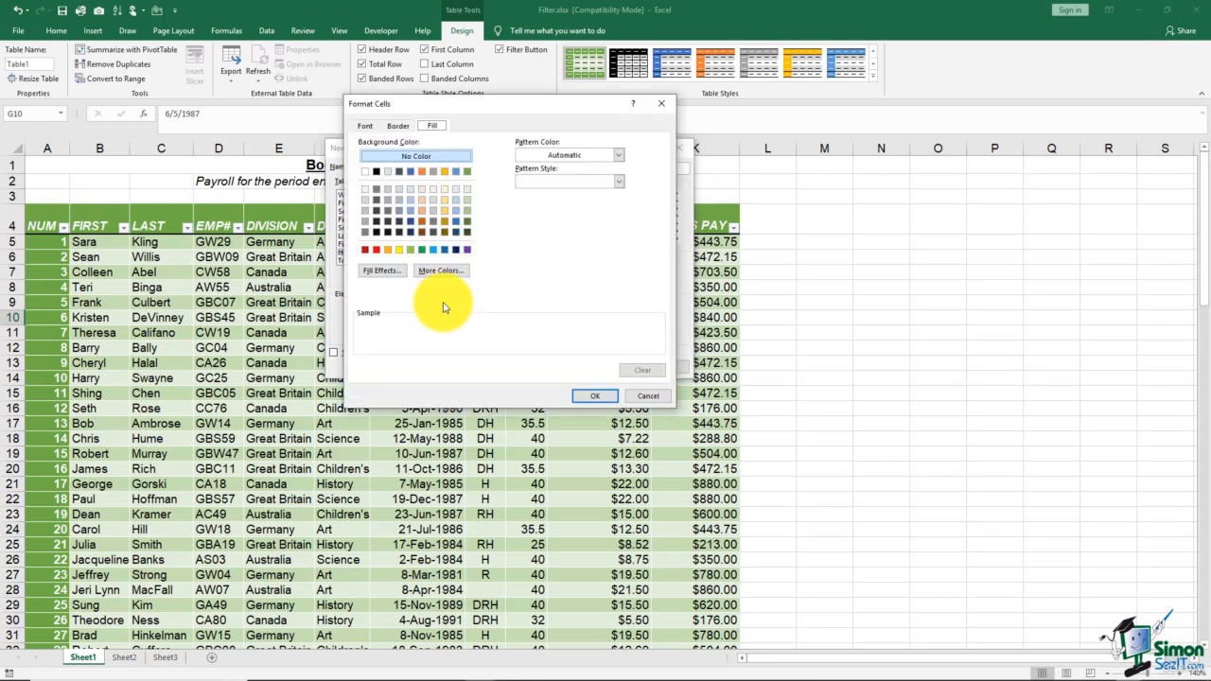
left_click(399, 250)
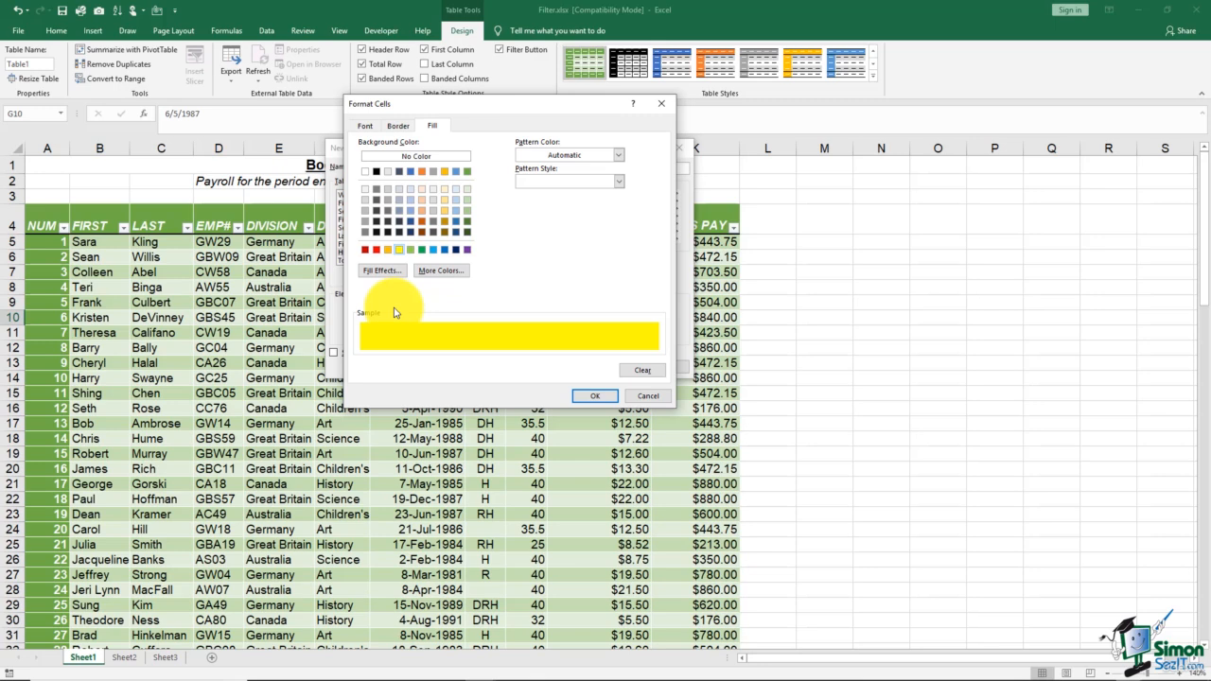
left_click(388, 272)
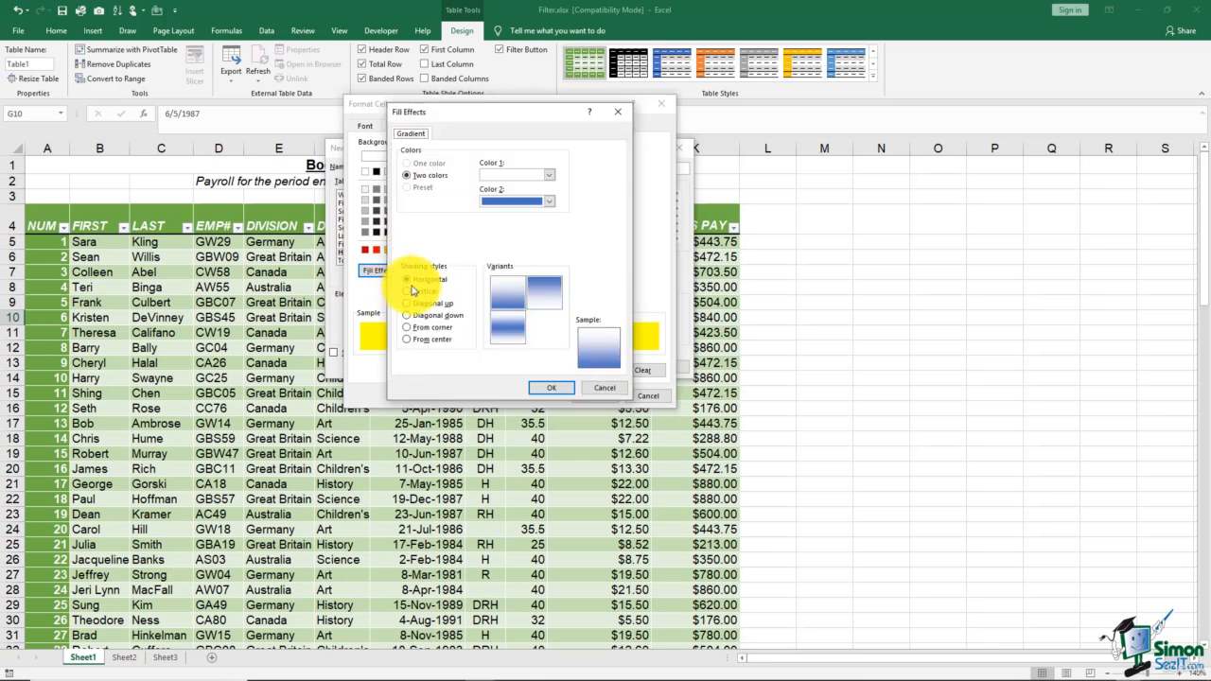
left_click(547, 175)
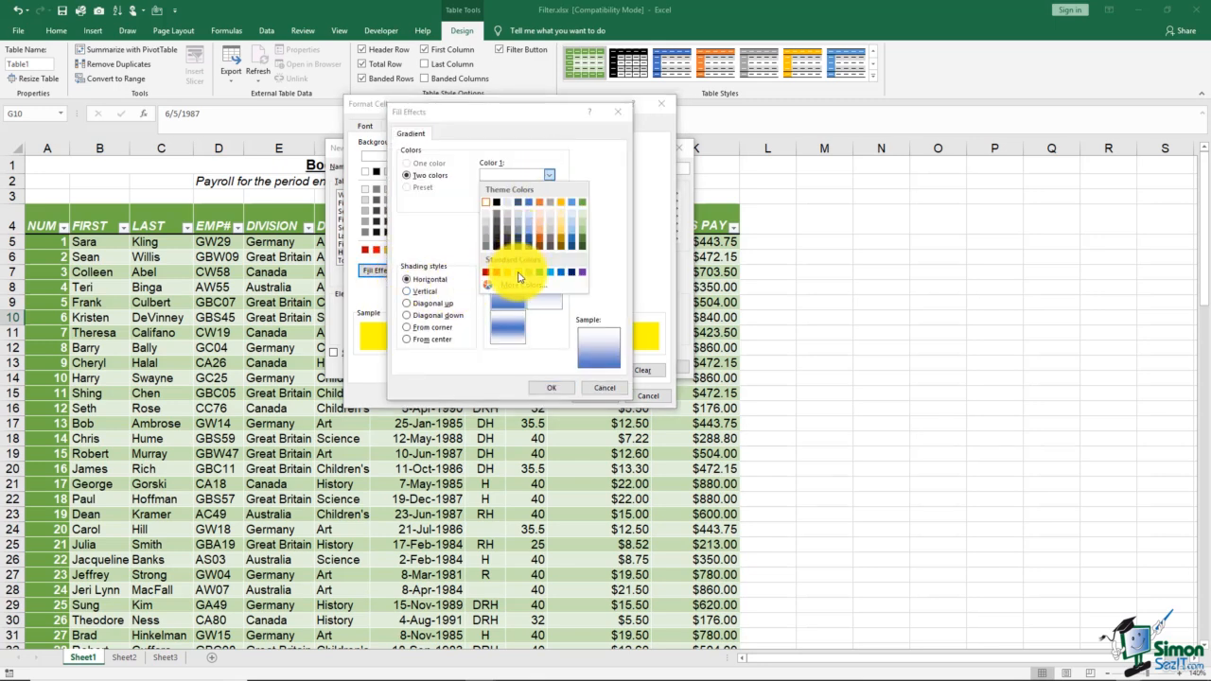
left_click(508, 262)
left_click(545, 201)
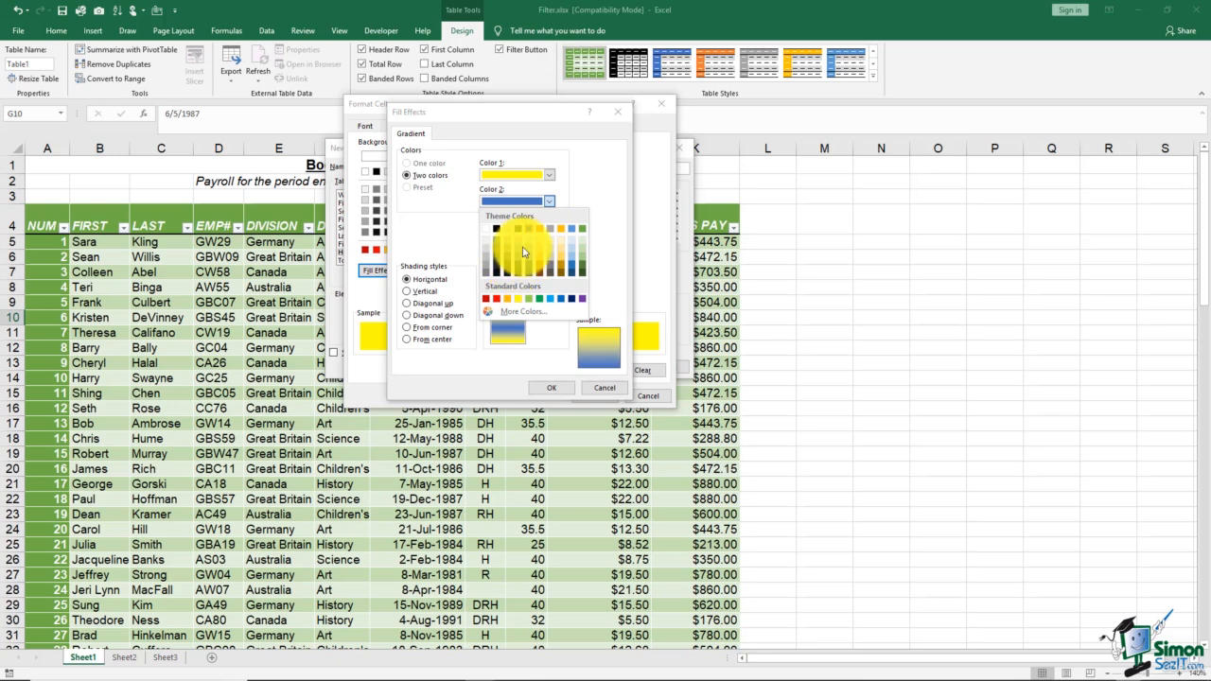
left_click(523, 258)
left_click(407, 338)
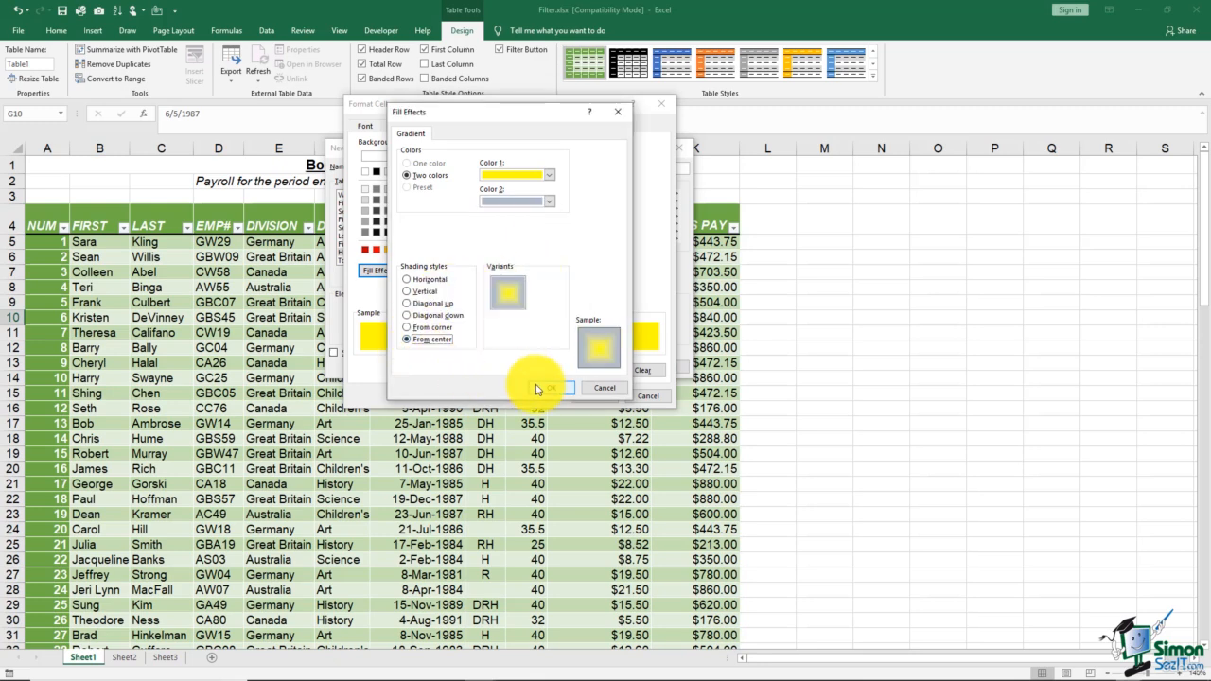
left_click(539, 388)
left_click(593, 397)
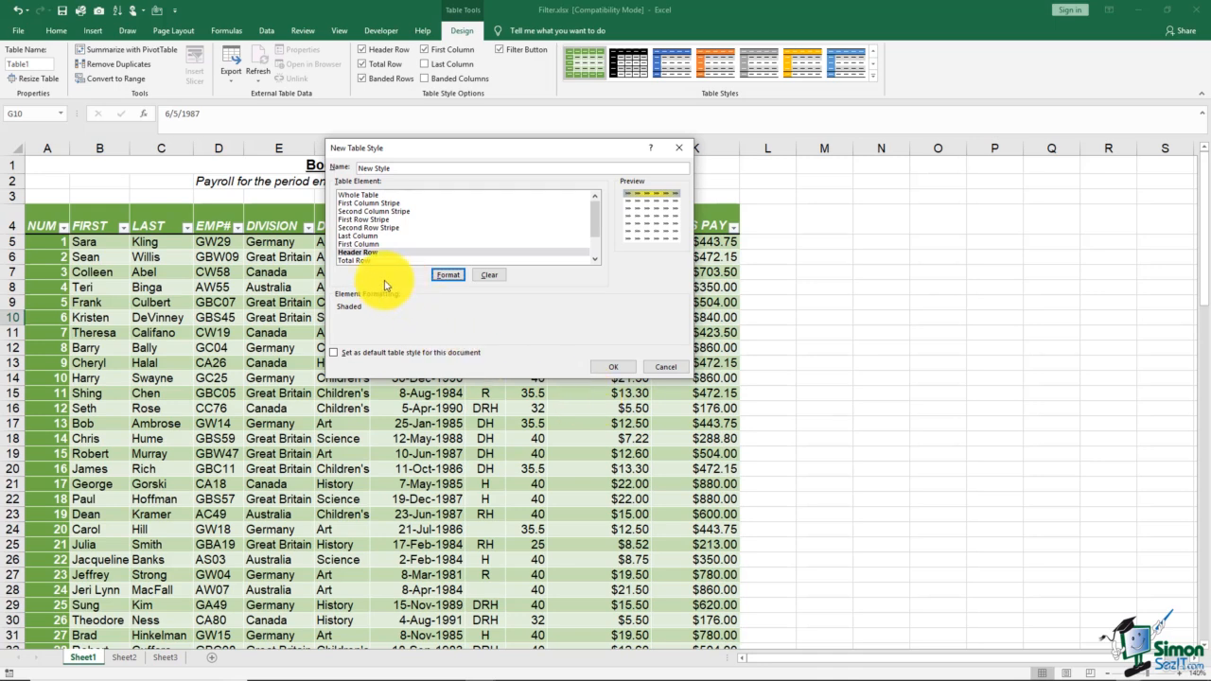
- Fill the style's first row stripe with light blue and save the new table style
left_click(368, 219)
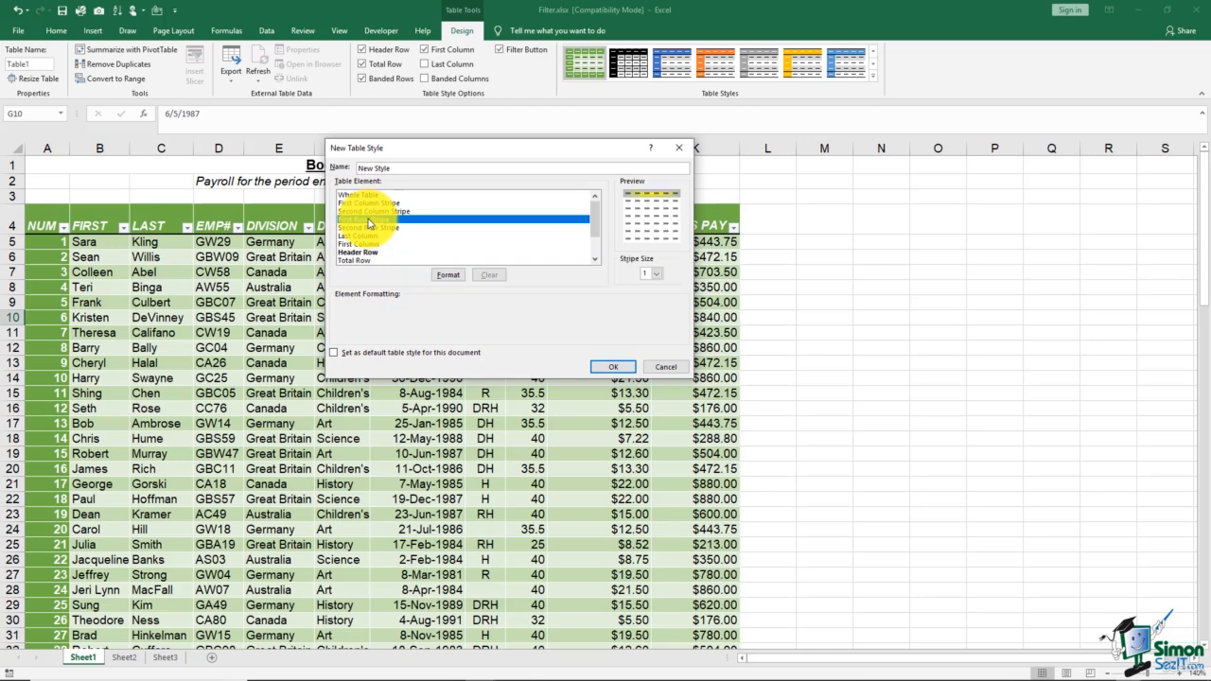
left_click(448, 275)
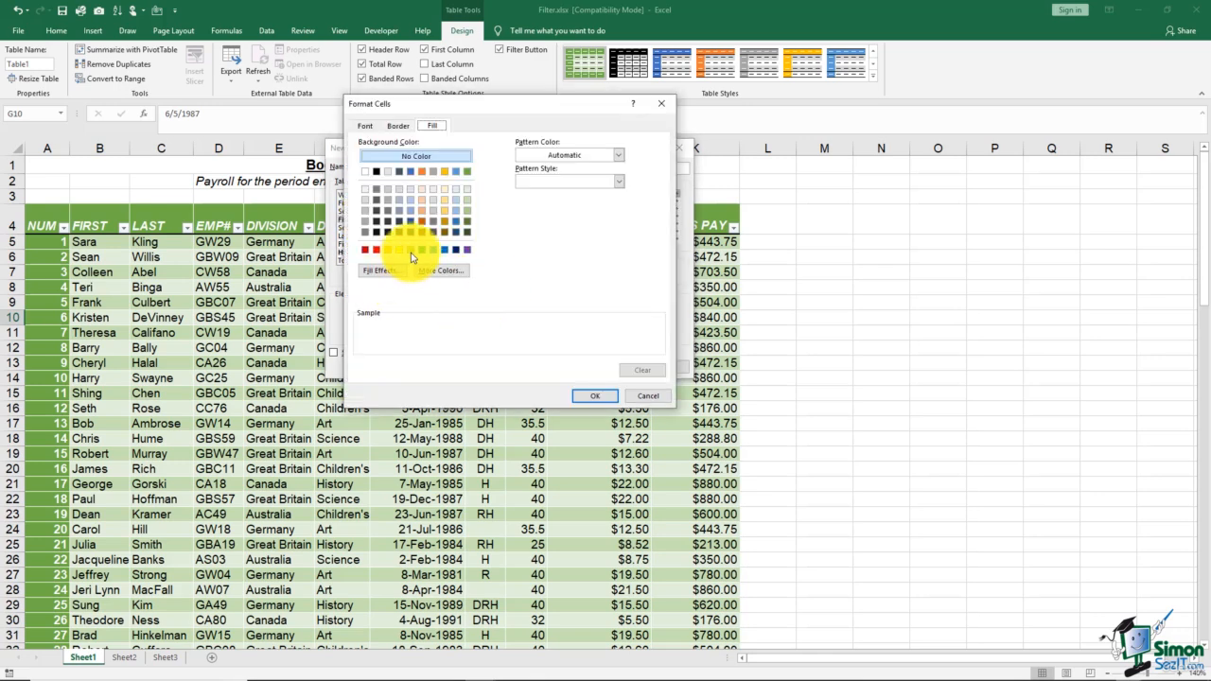
left_click(434, 250)
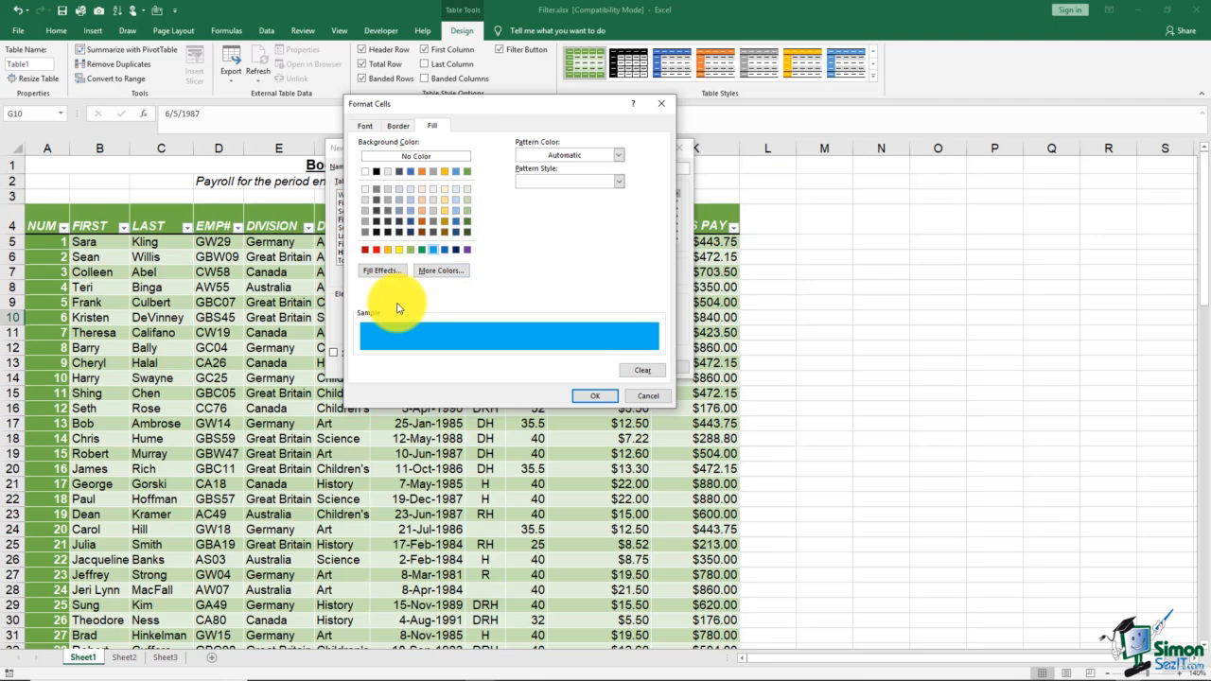
left_click(595, 395)
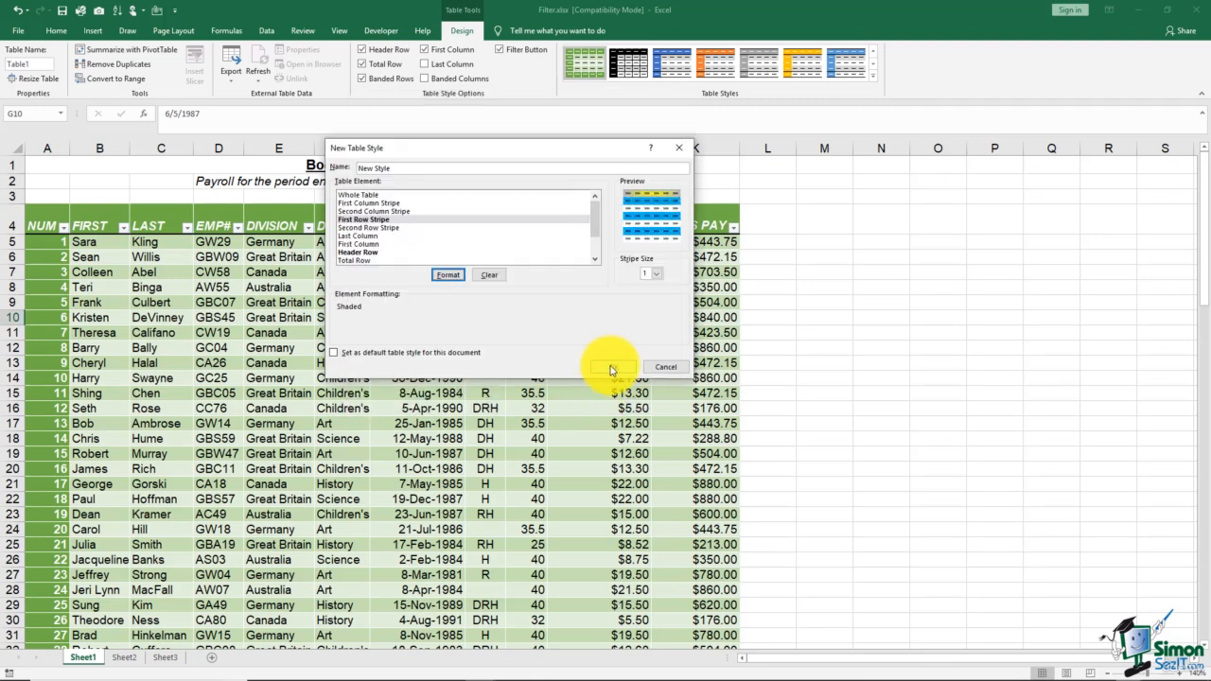
left_click(611, 368)
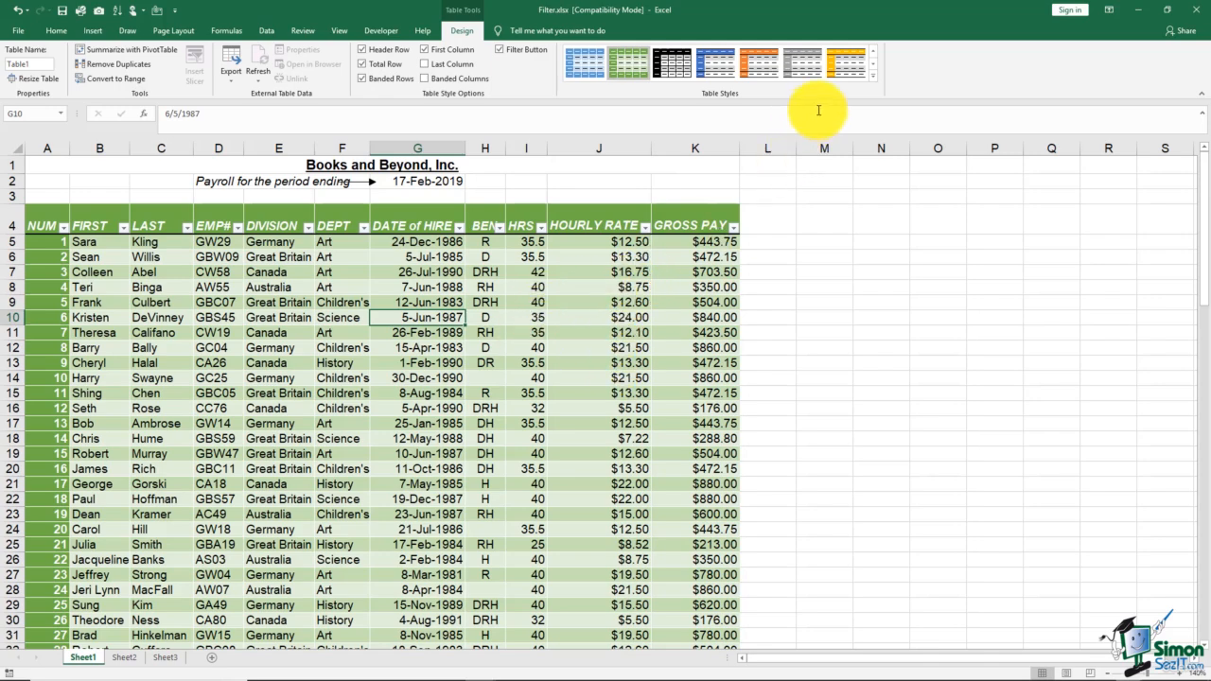
- Apply the custom New Style table style to the payroll table
left_click(873, 77)
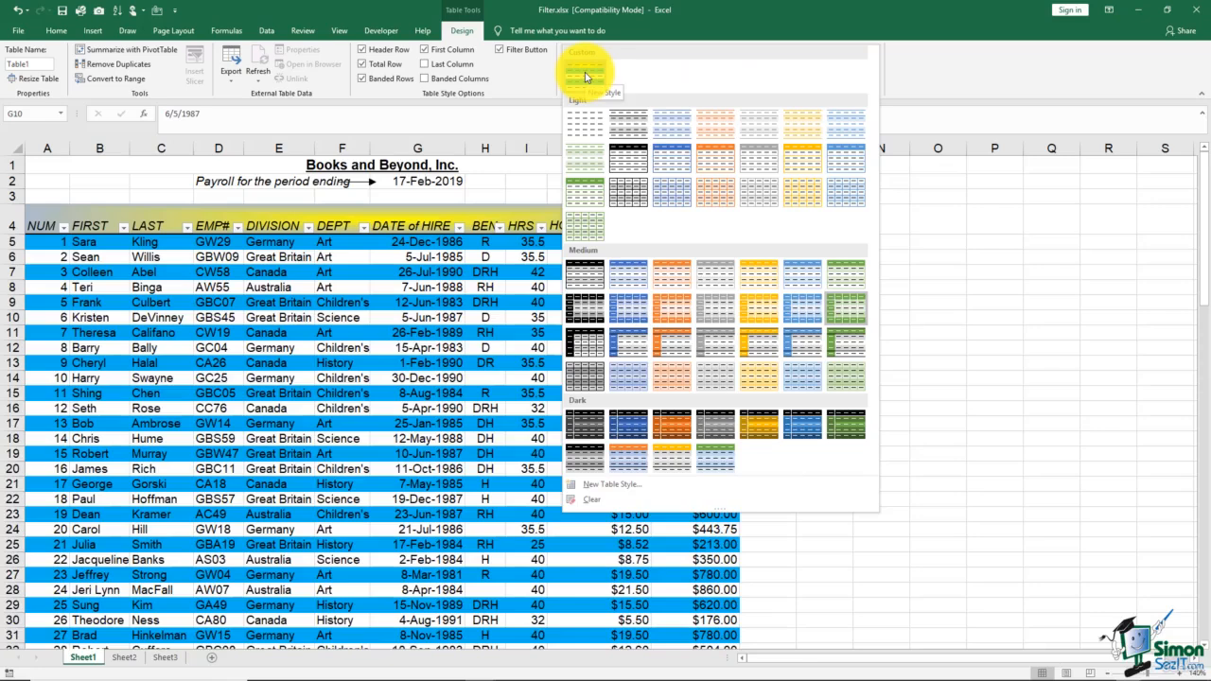
left_click(585, 76)
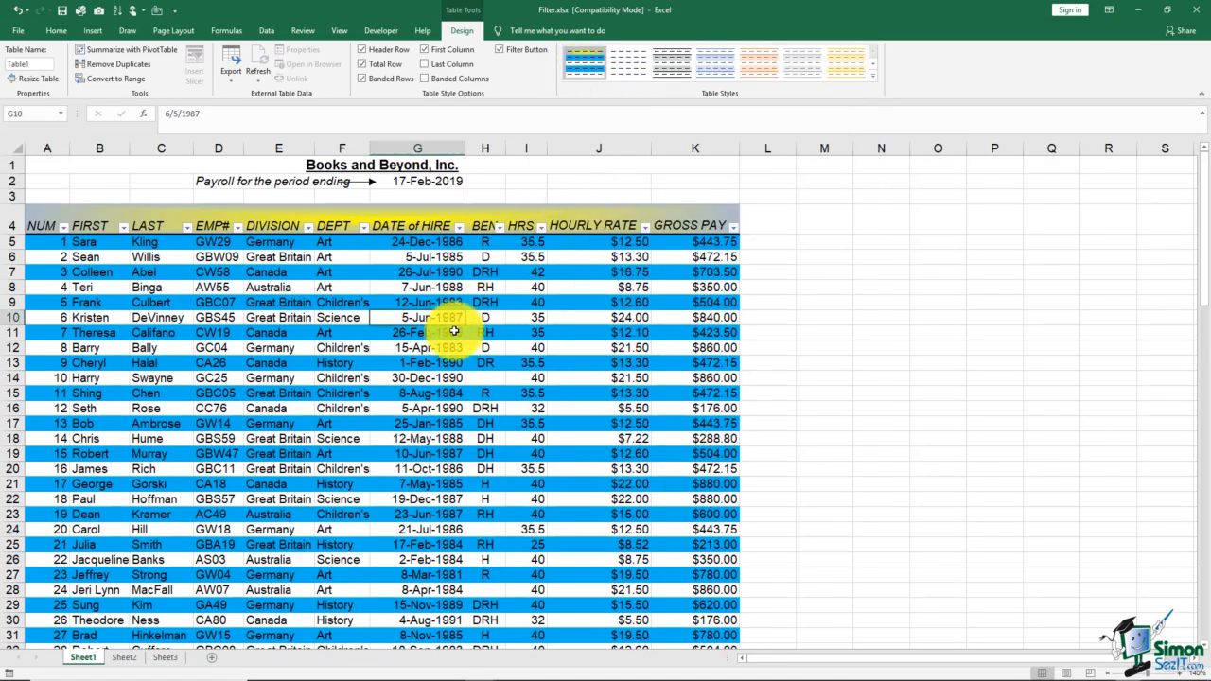
left_click(424, 347)
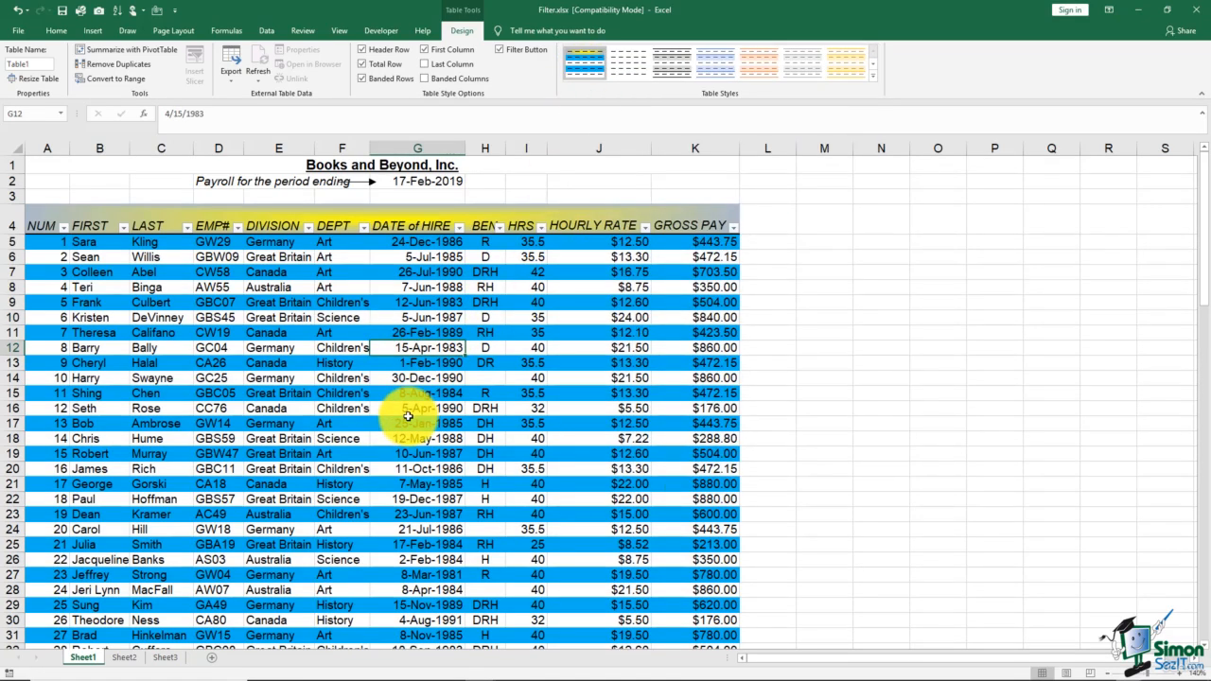